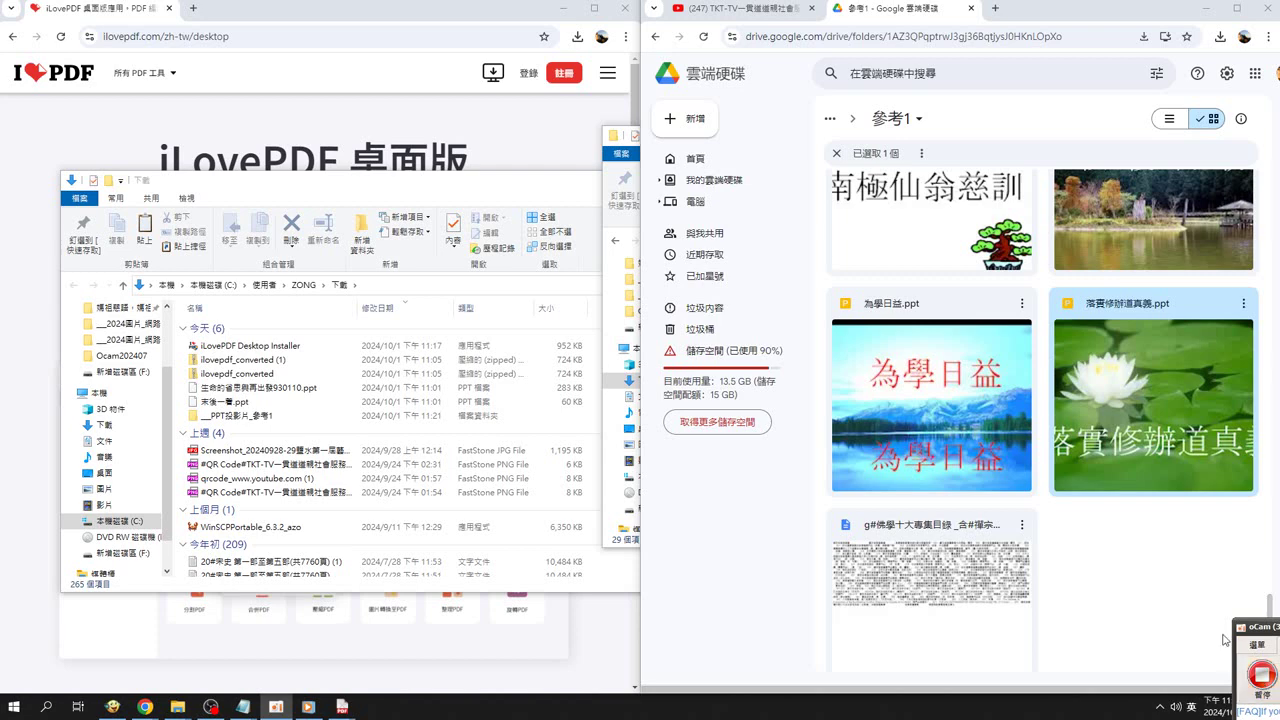
Step: Scroll back up to the top of the 參考1 folder's contents
scroll(1238, 430, up, 5)
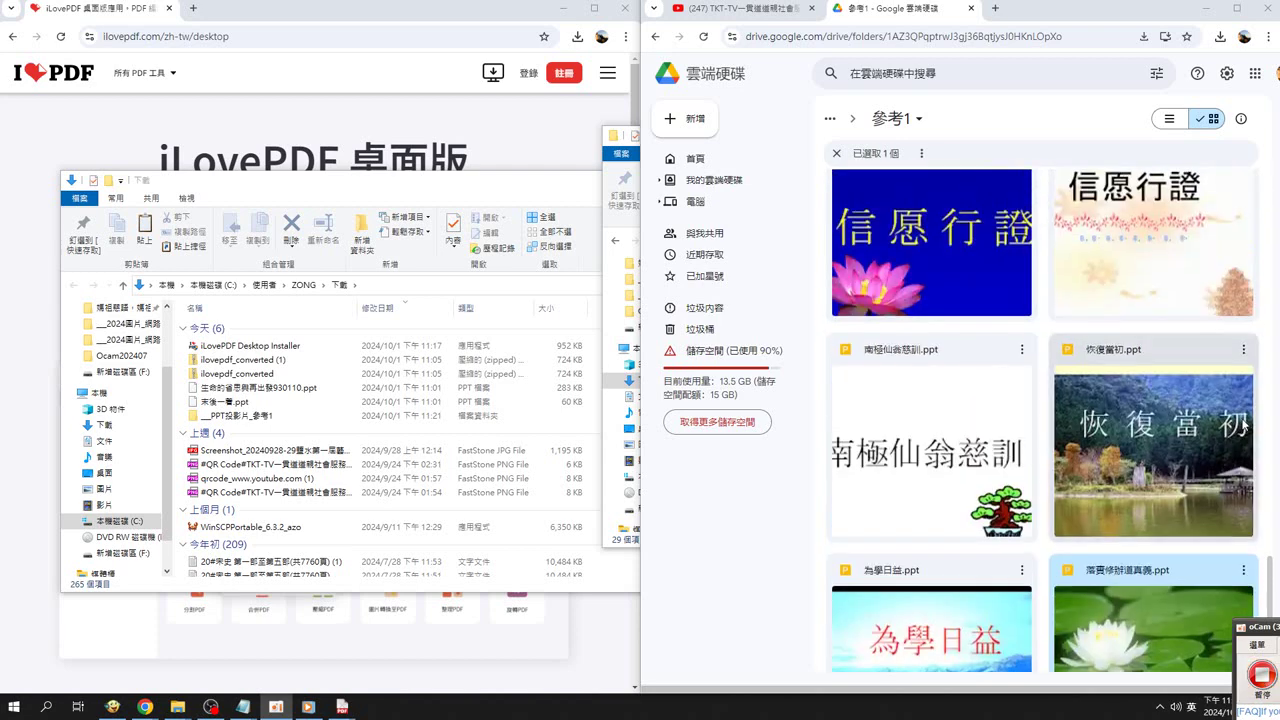
scroll(1247, 425, up, 2)
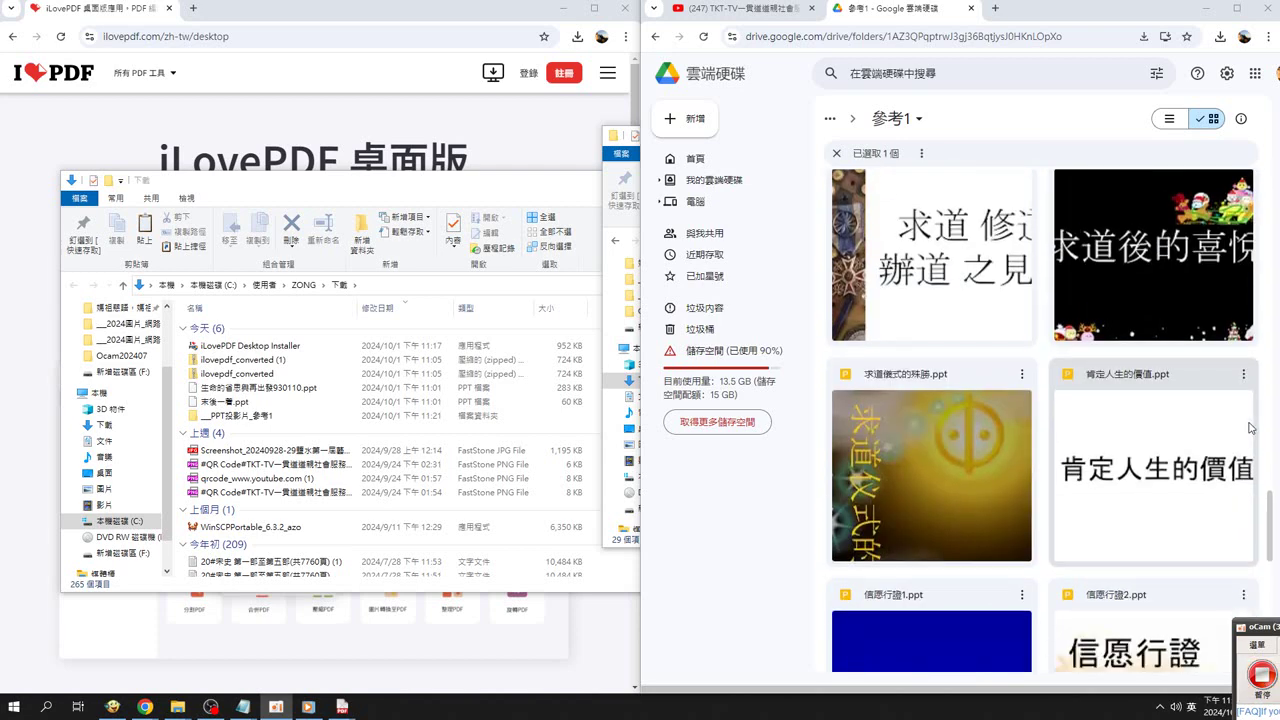
scroll(1250, 428, up, 3)
scroll(1250, 428, up, 2)
scroll(1249, 428, up, 4)
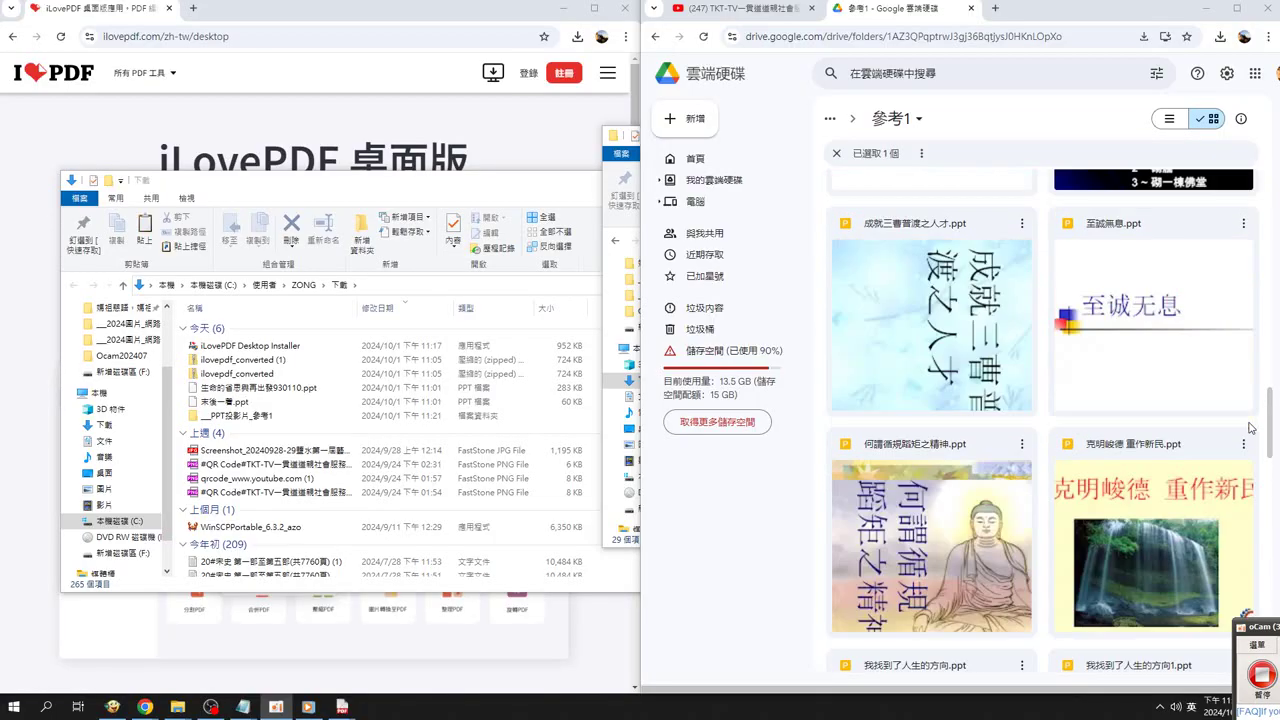
scroll(1249, 428, up, 3)
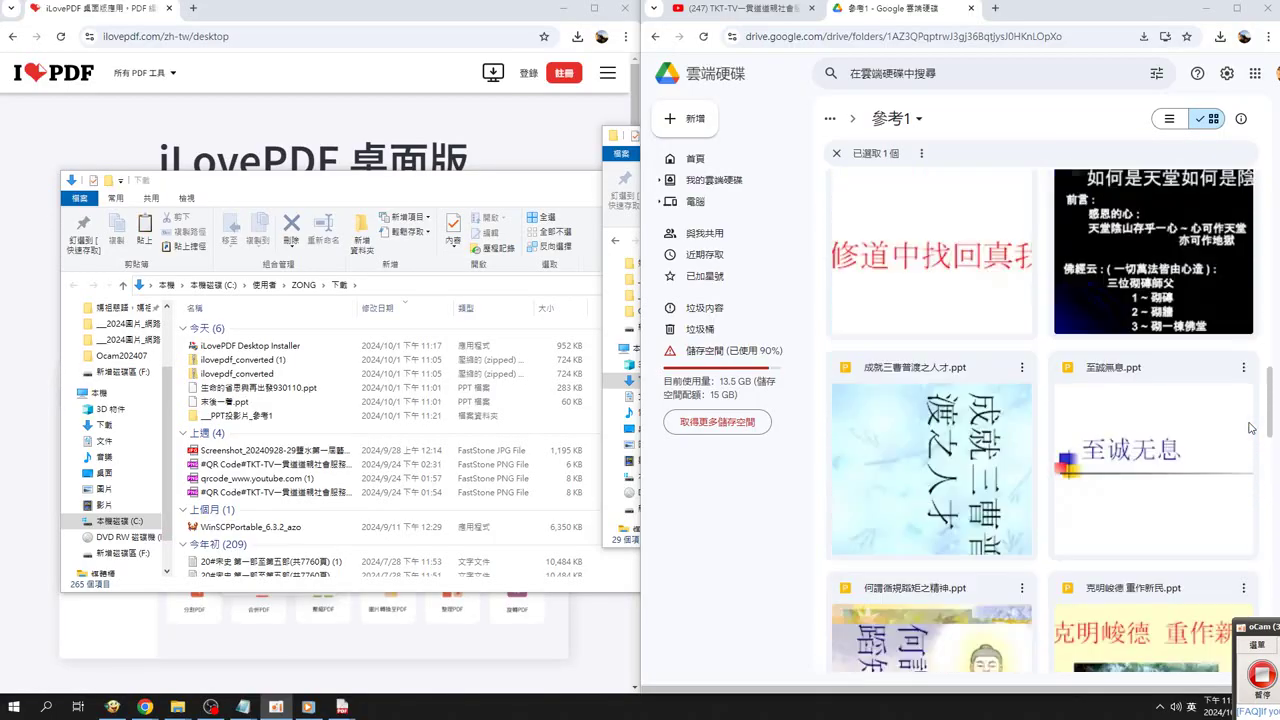
scroll(1249, 428, up, 2)
scroll(1249, 428, up, 2)
scroll(1249, 428, up, 2)
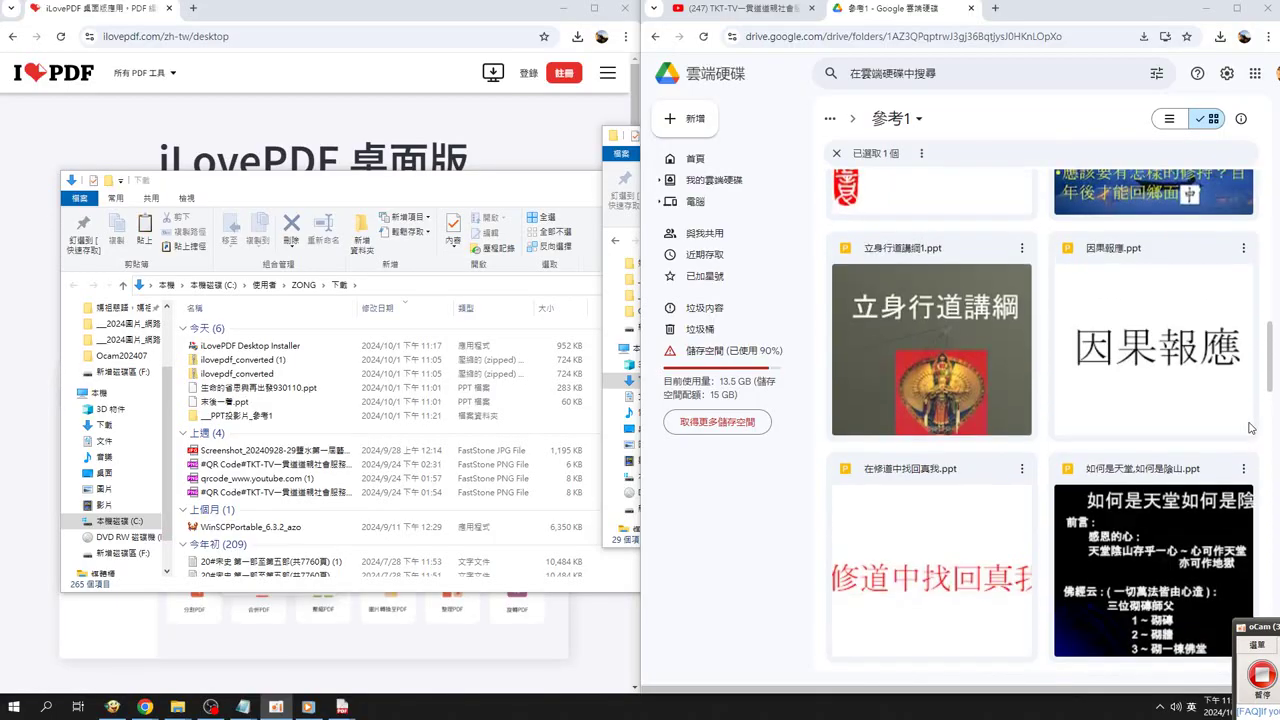
scroll(1249, 428, up, 3)
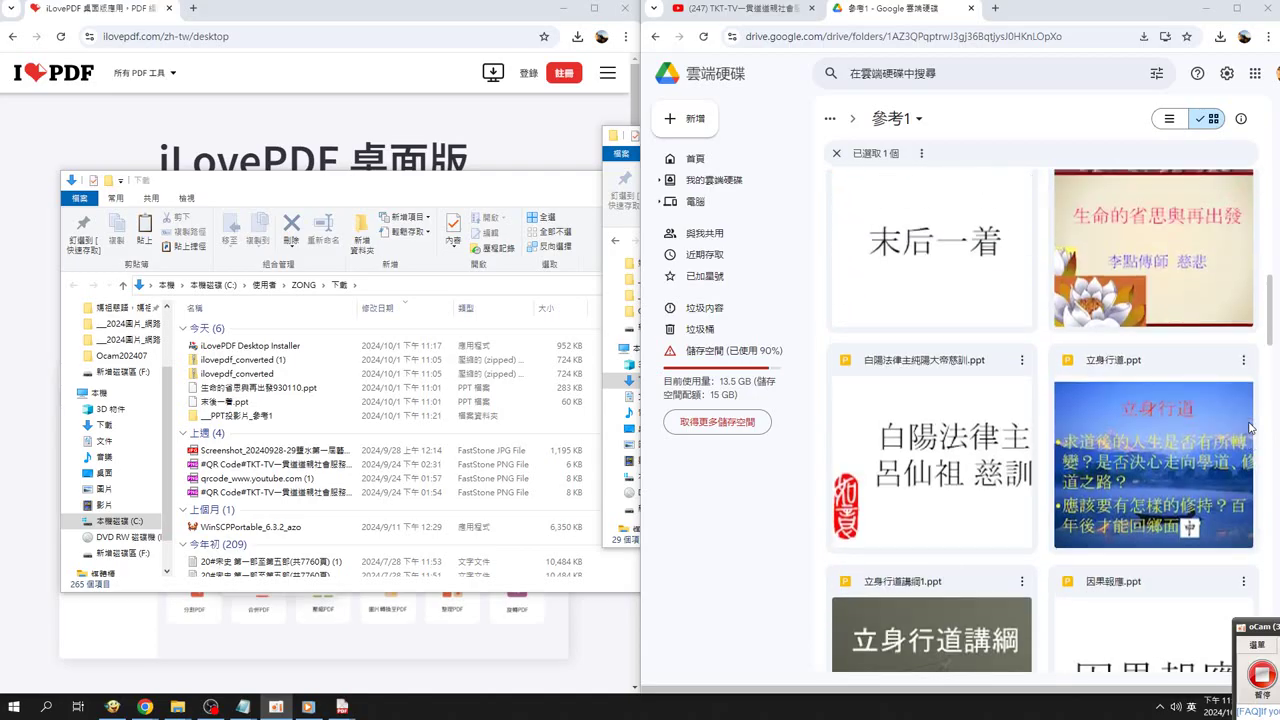
scroll(1249, 428, up, 1)
scroll(1249, 428, up, 2)
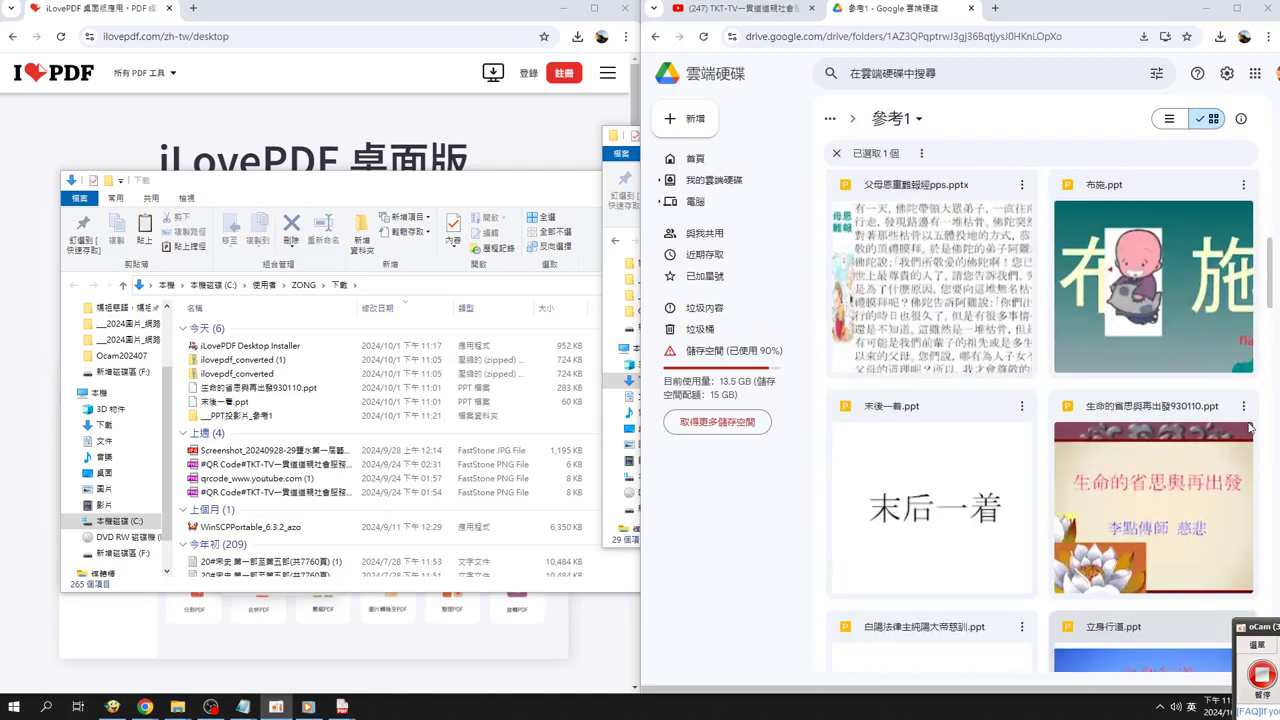
scroll(1249, 428, down, 1)
scroll(1249, 428, up, 2)
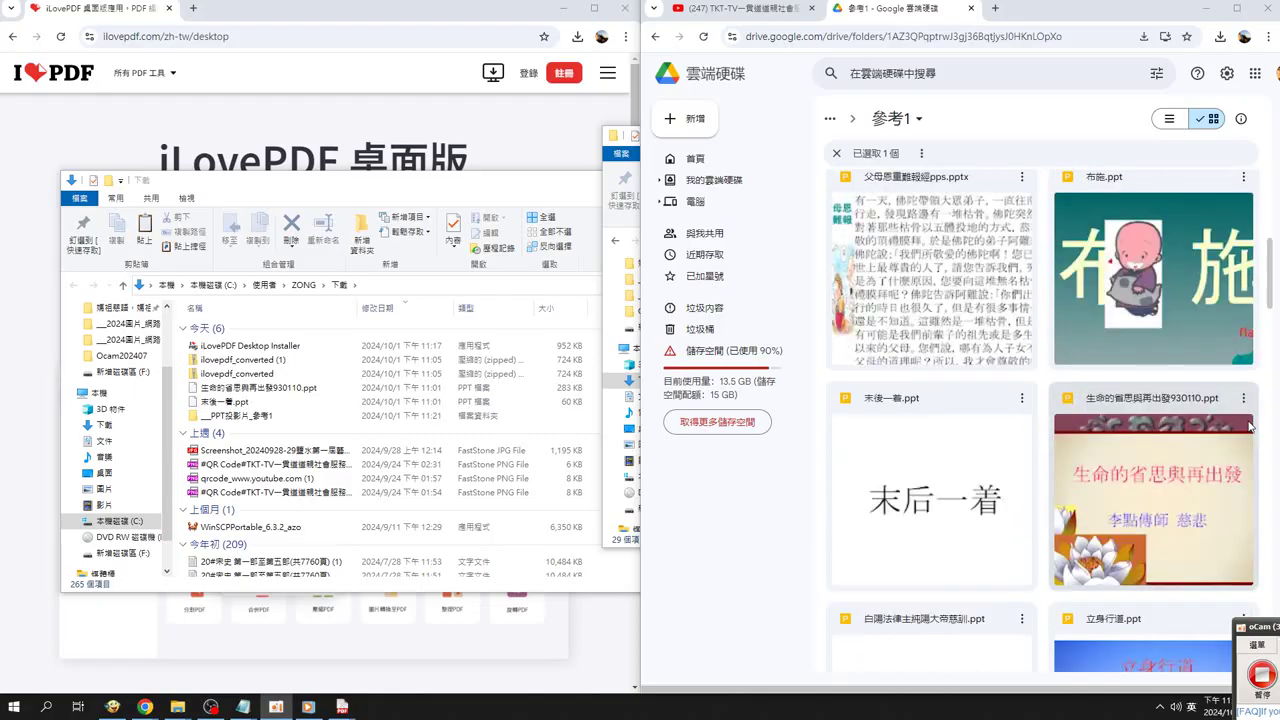
scroll(1249, 416, up, 1)
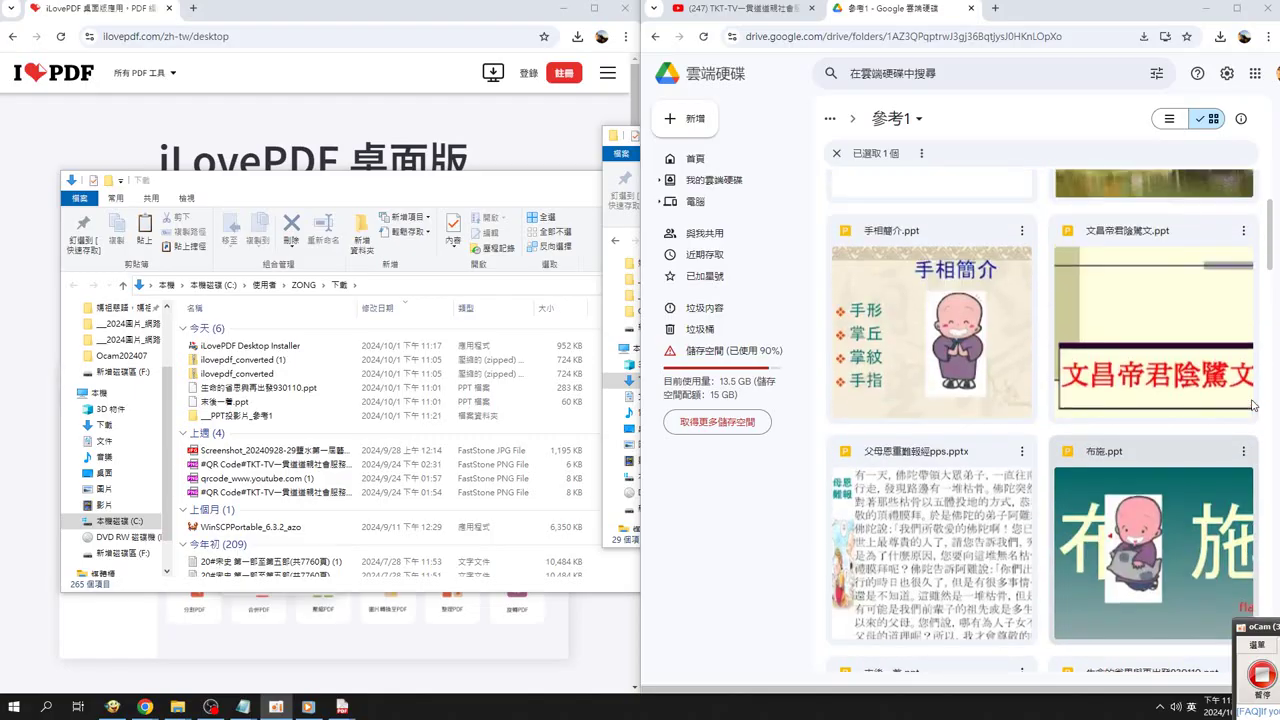
scroll(1253, 405, up, 1)
scroll(1253, 405, up, 1)
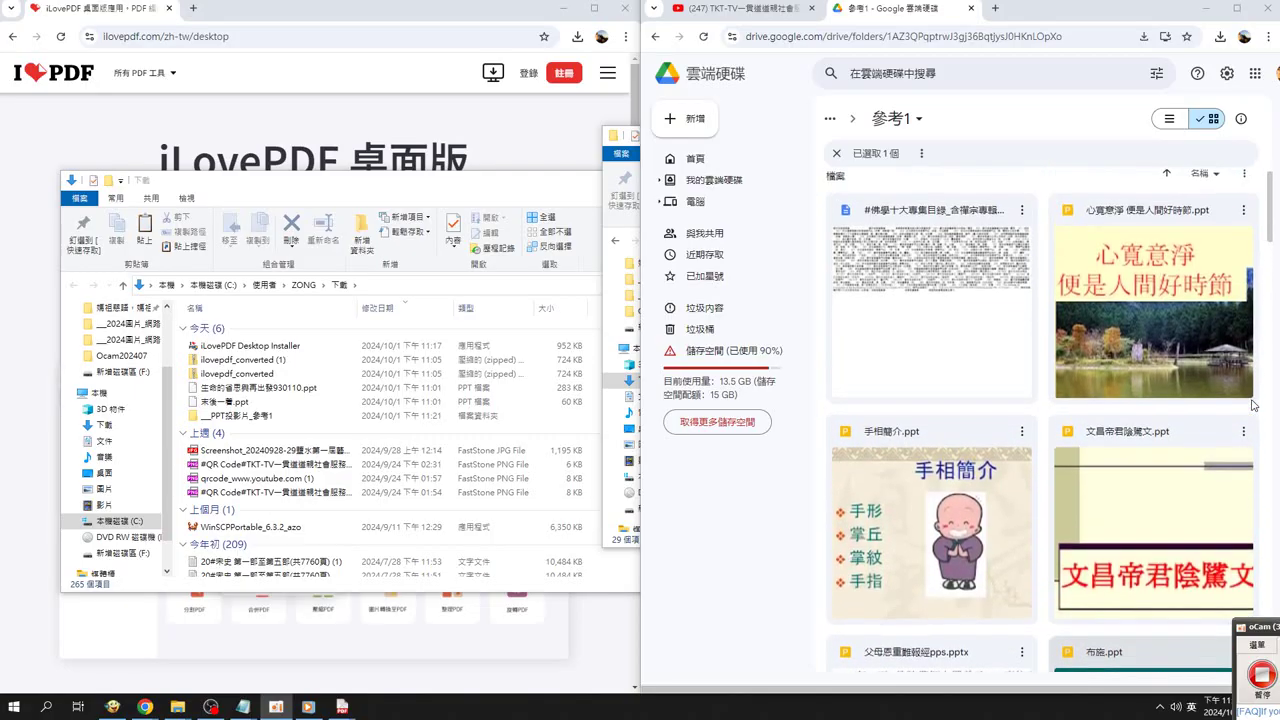
scroll(1253, 406, up, 1)
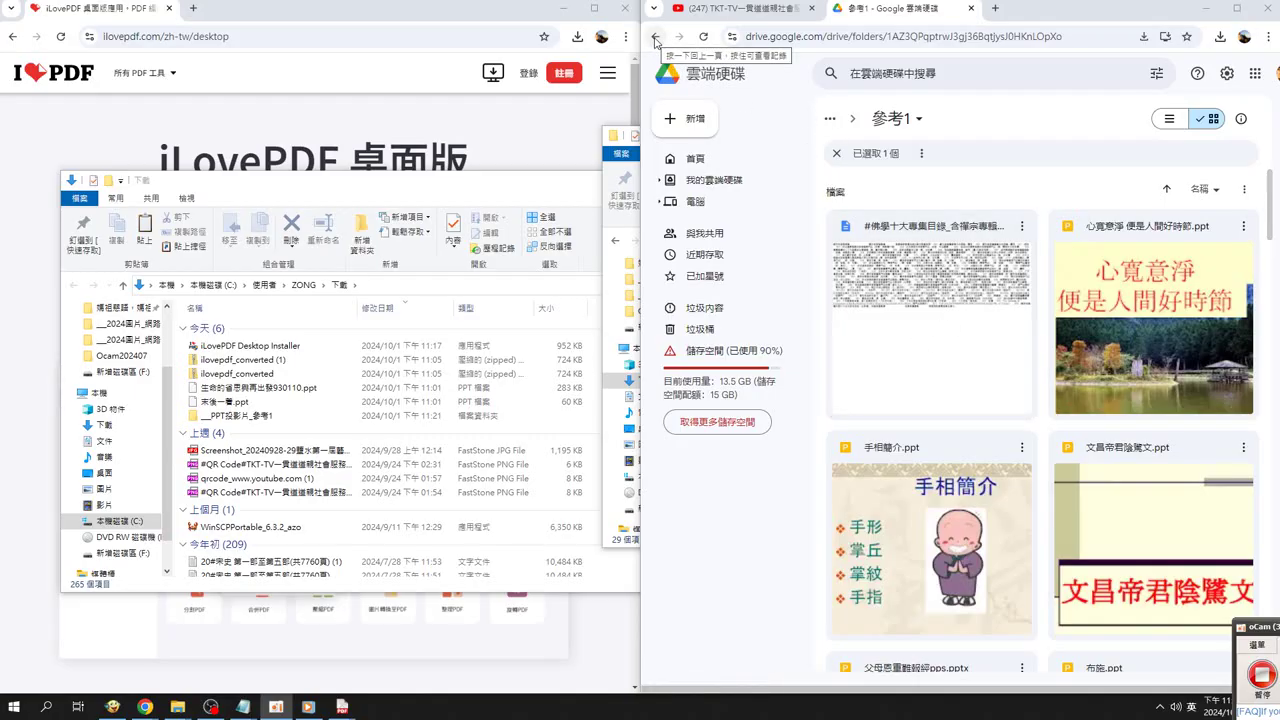
Step: Go back to the Drive Home page and browse its suggested folders and files
click(655, 38)
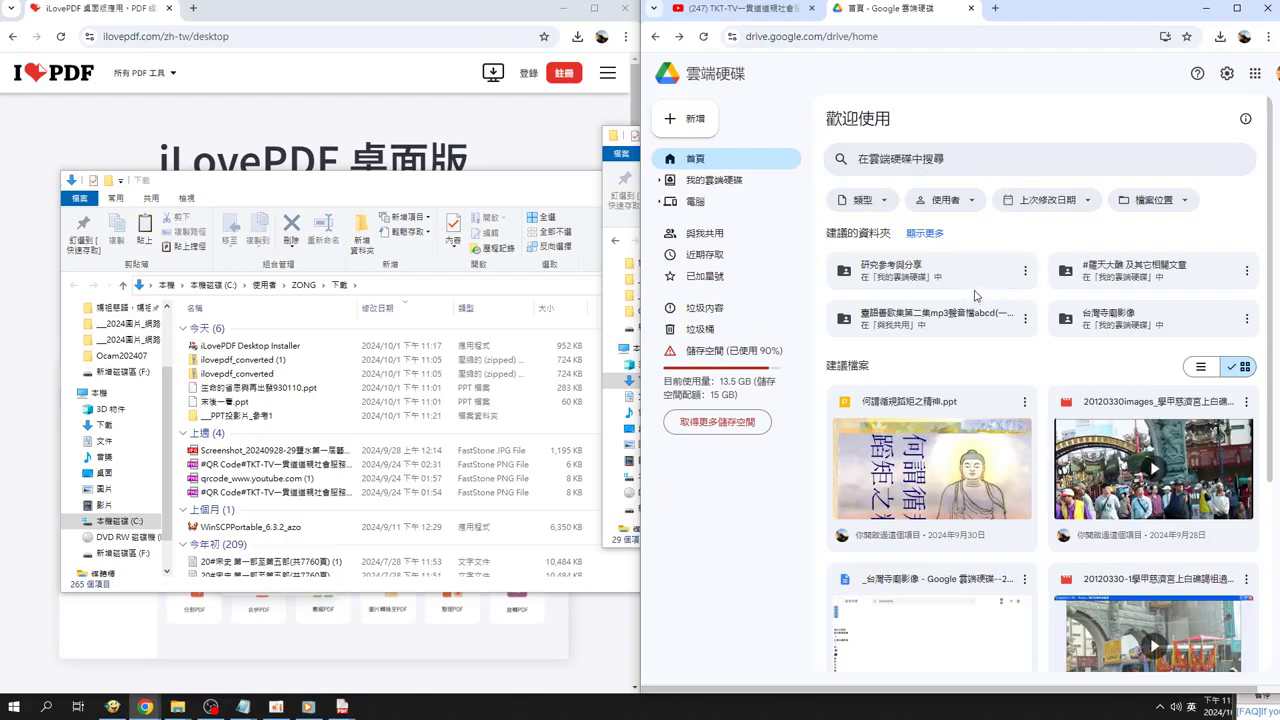
scroll(957, 365, down, 1)
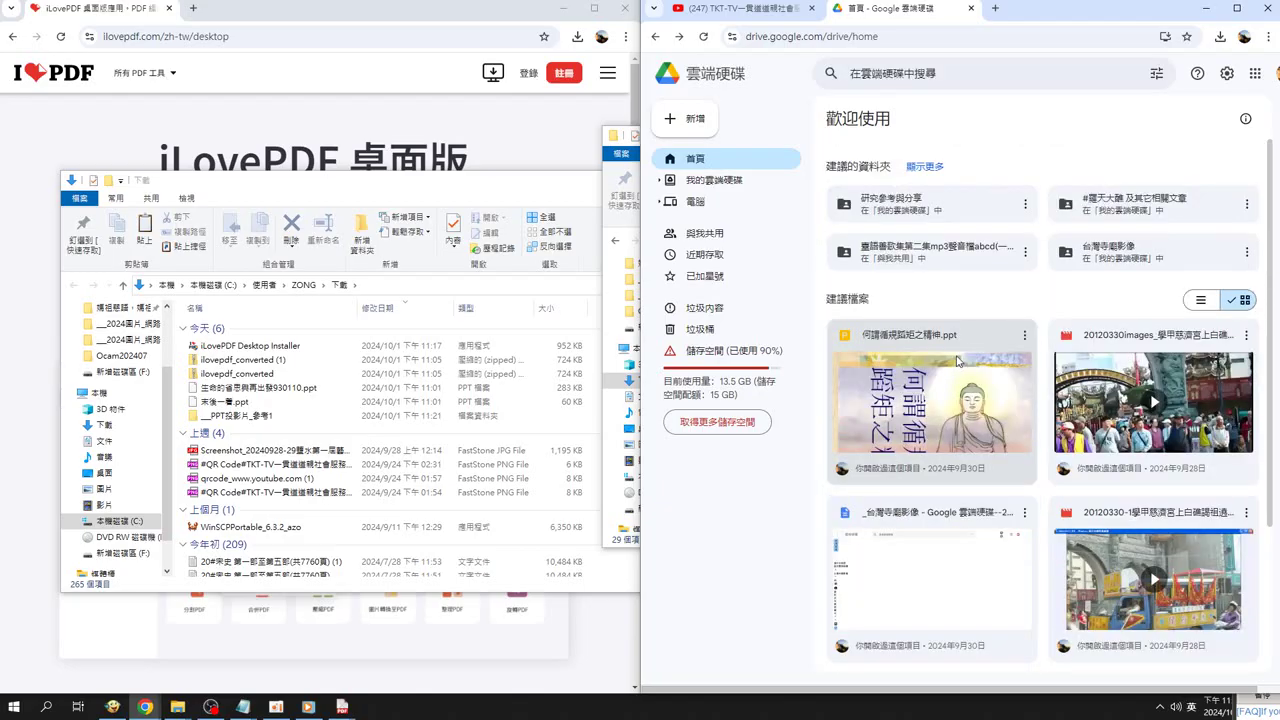
scroll(960, 363, down, 3)
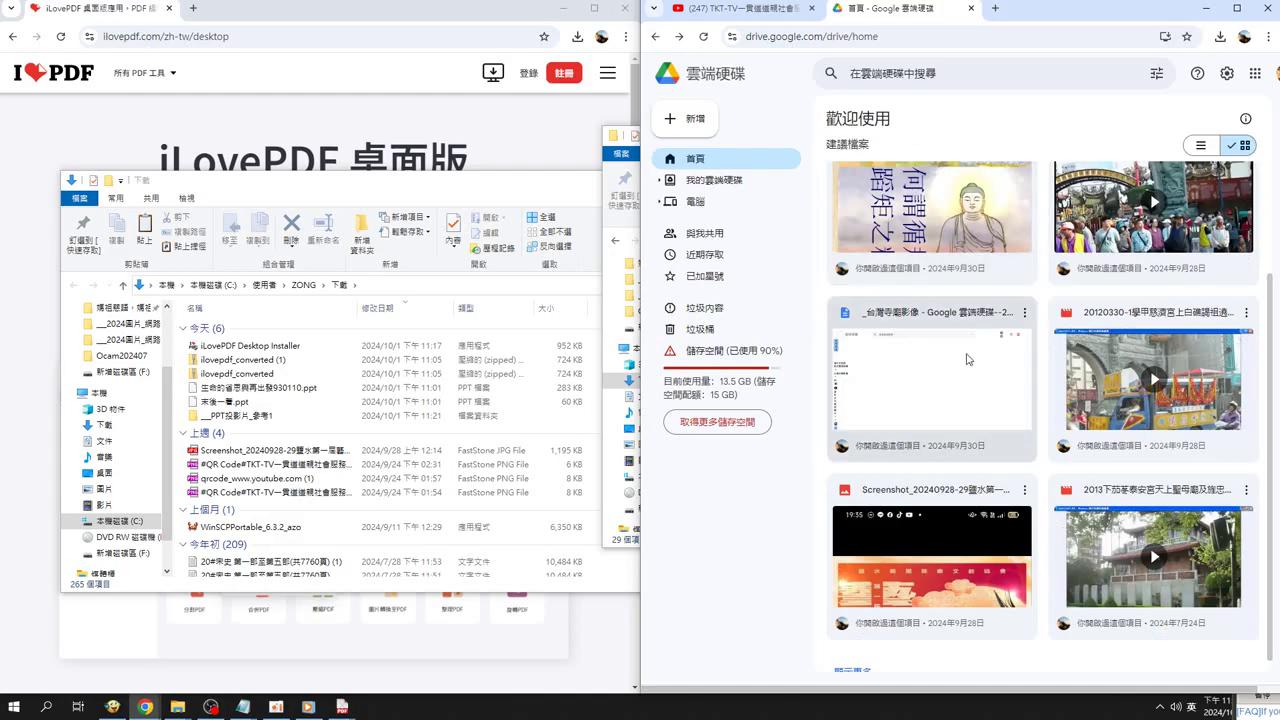
scroll(966, 358, up, 3)
scroll(968, 352, down, 2)
scroll(975, 342, up, 2)
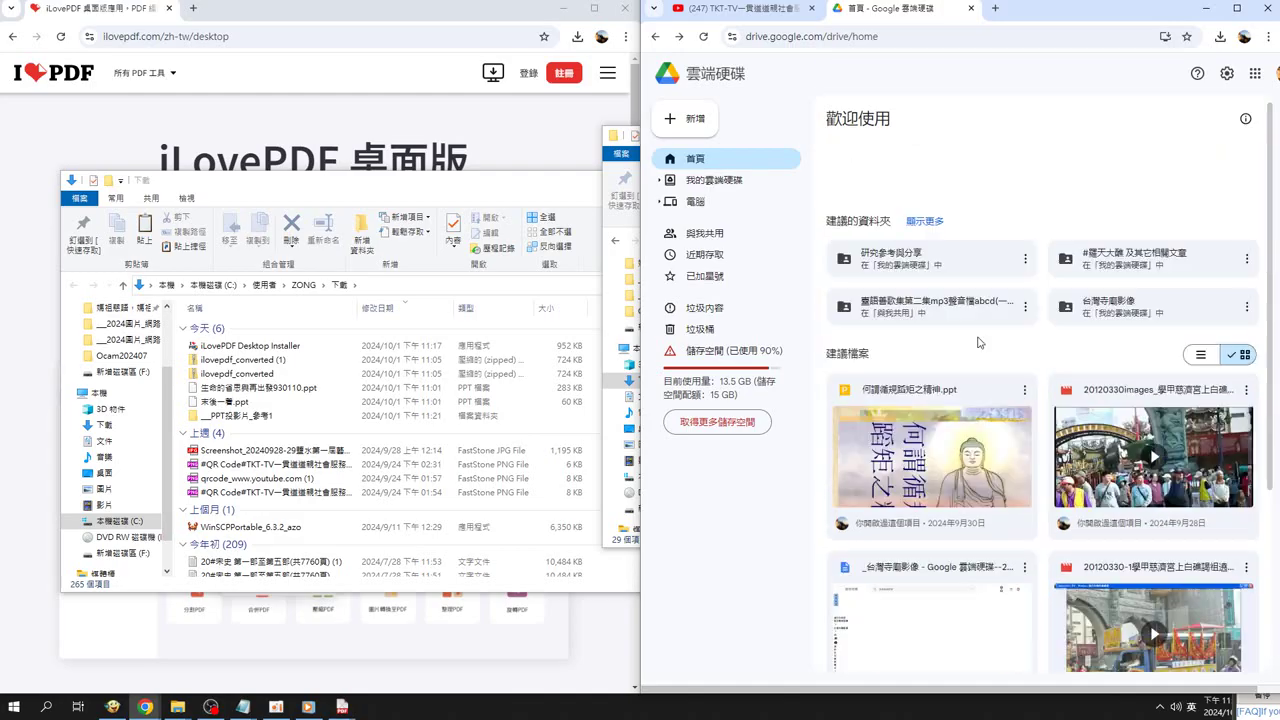
scroll(980, 332, up, 1)
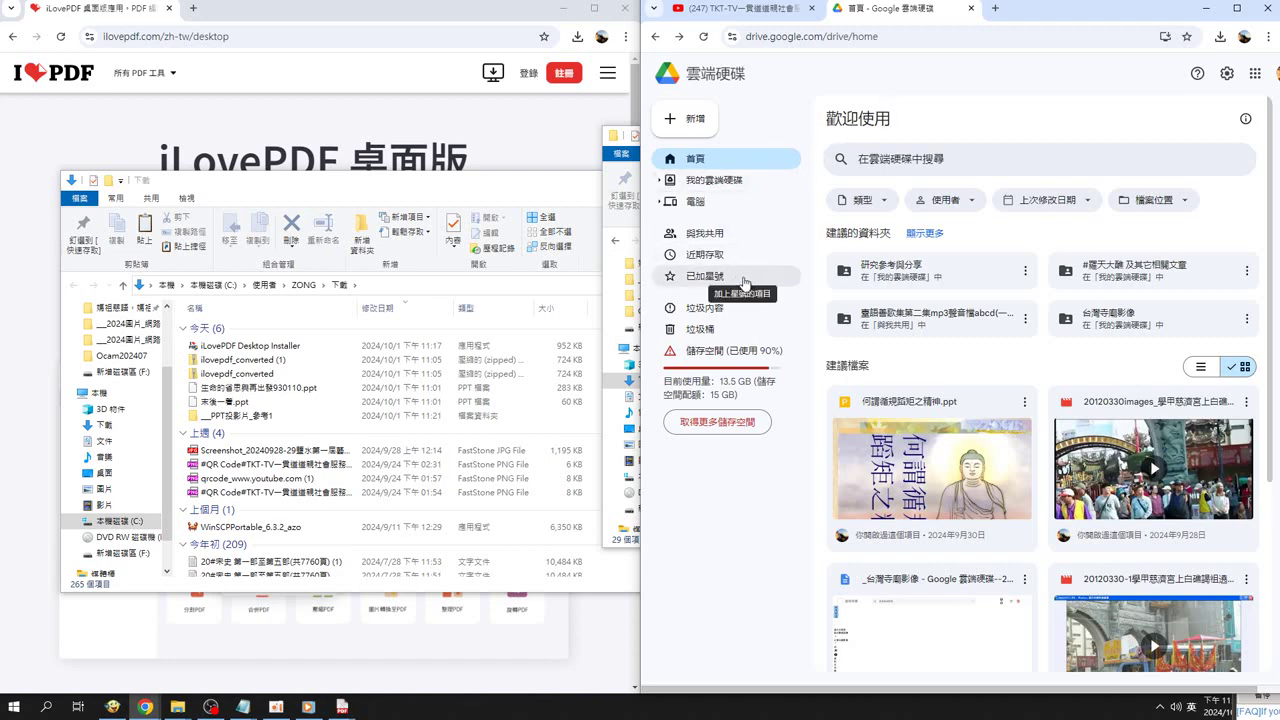
Step: Filter the Drive search results by type to show folders only
click(868, 202)
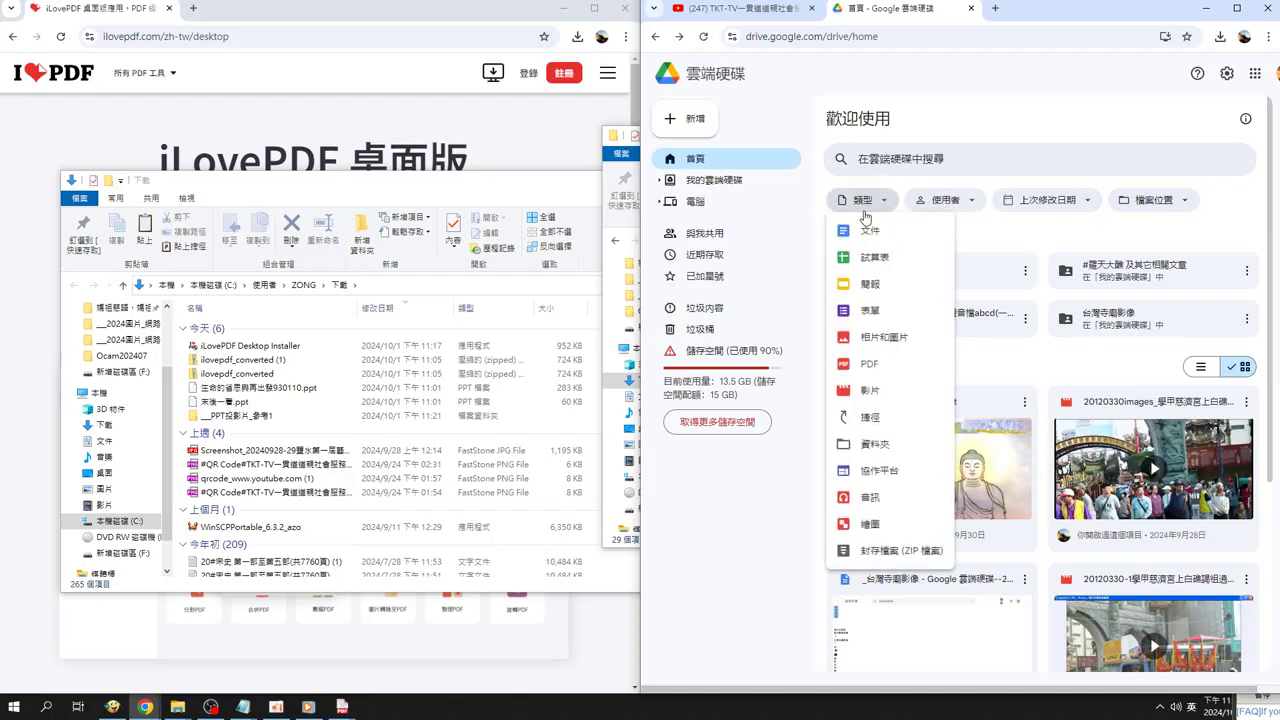
click(884, 451)
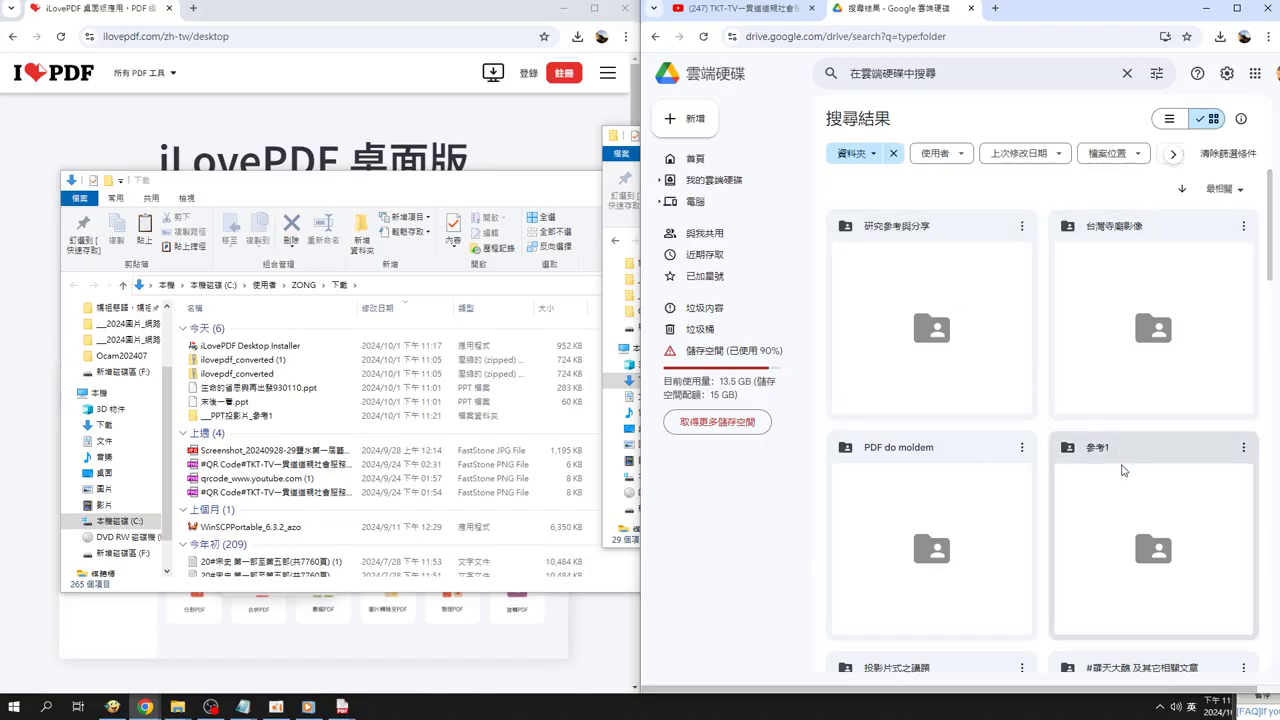
scroll(1123, 469, down, 1)
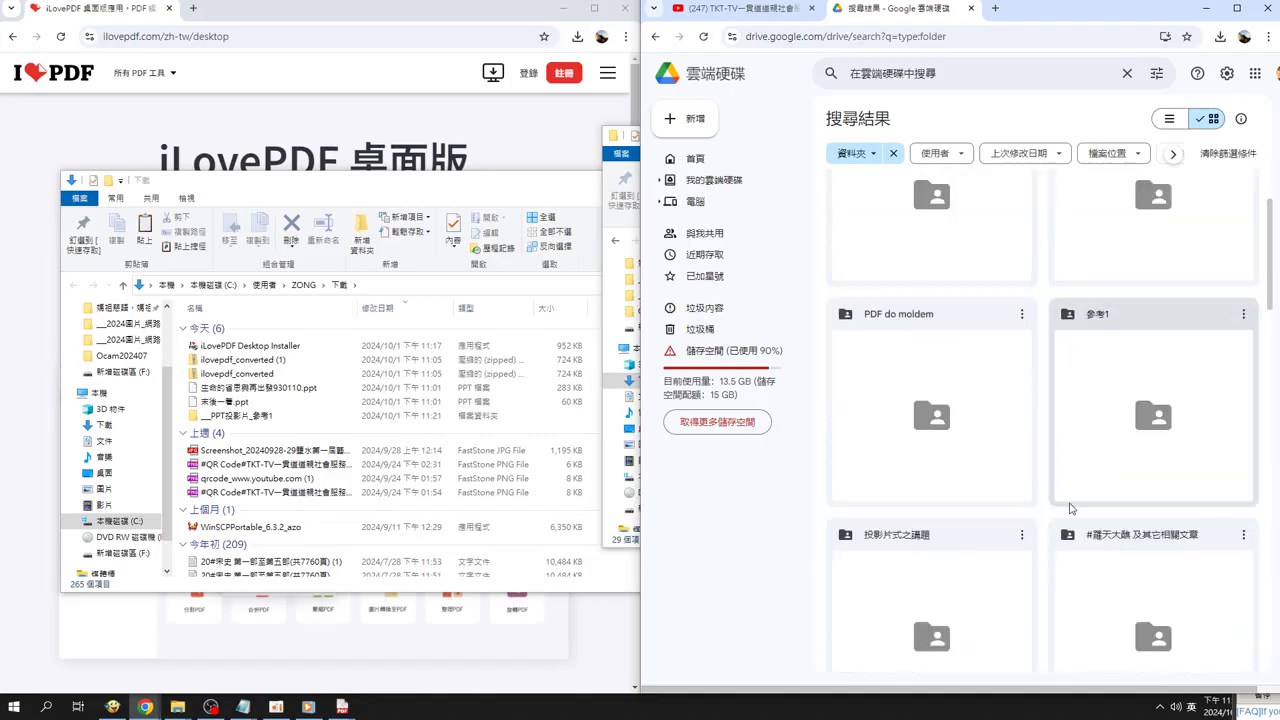
scroll(1018, 516, down, 1)
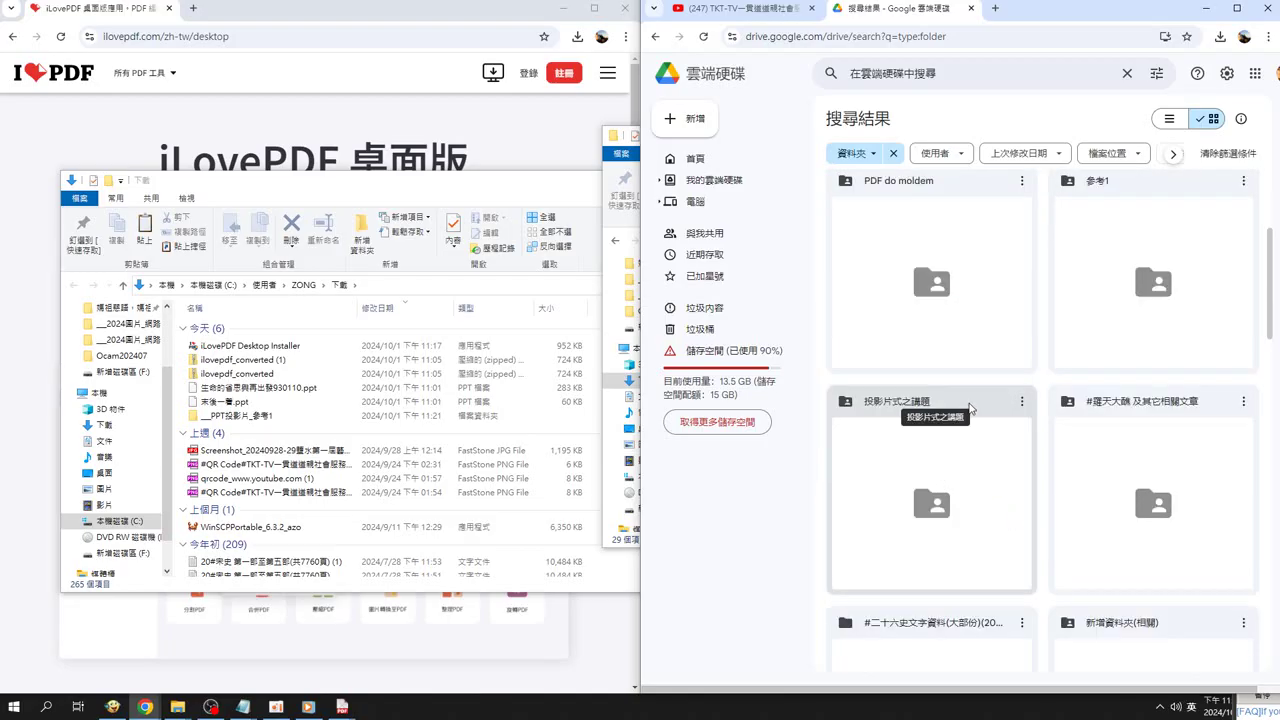
scroll(969, 410, down, 2)
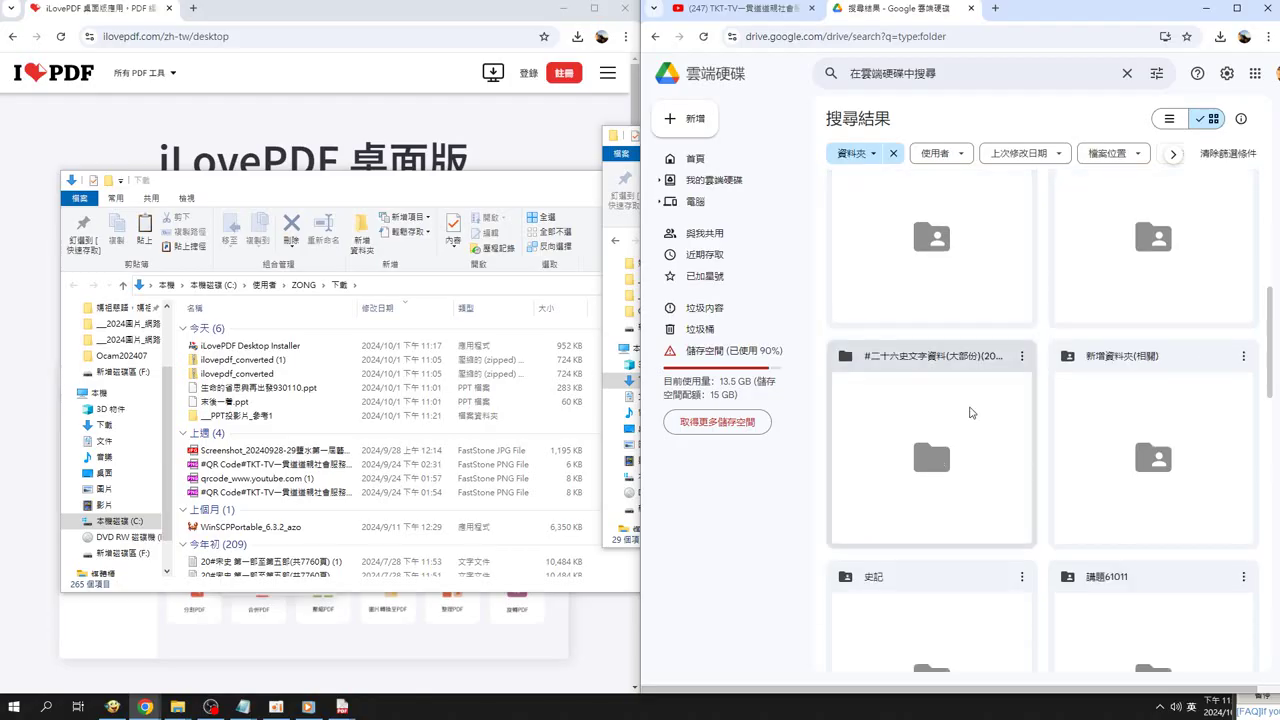
scroll(969, 412, down, 1)
scroll(969, 412, down, 1)
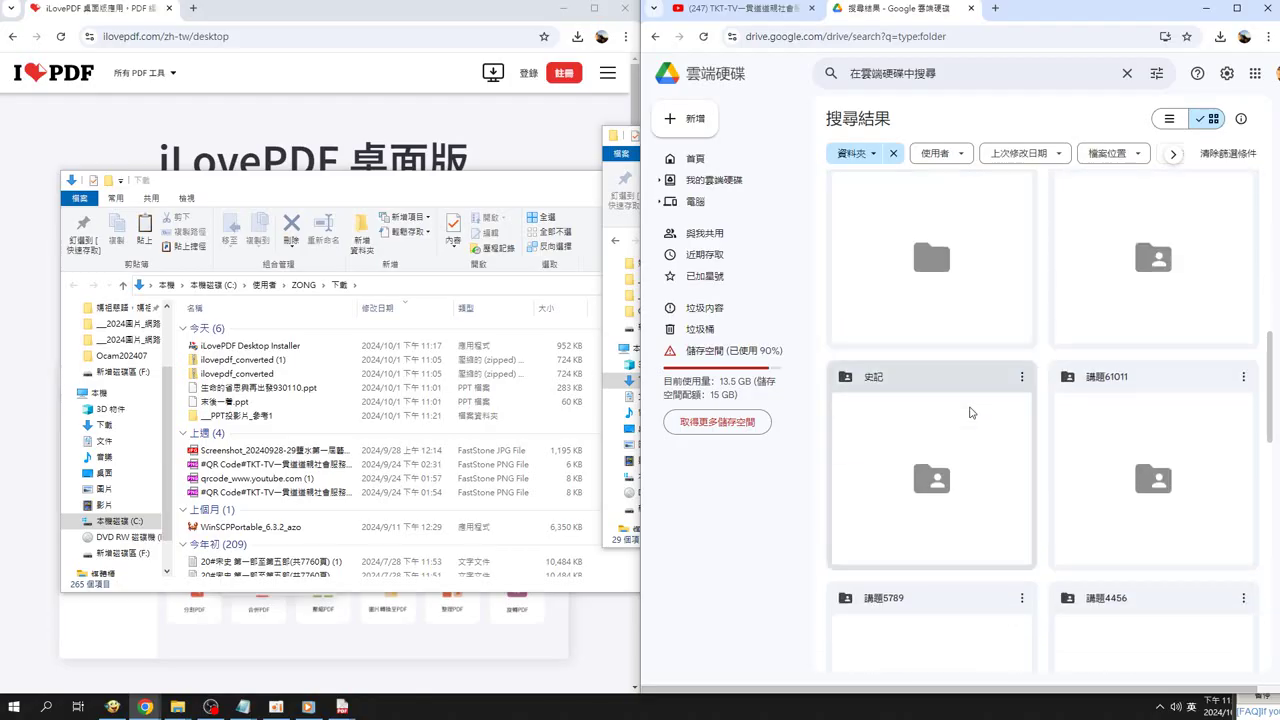
scroll(969, 412, down, 3)
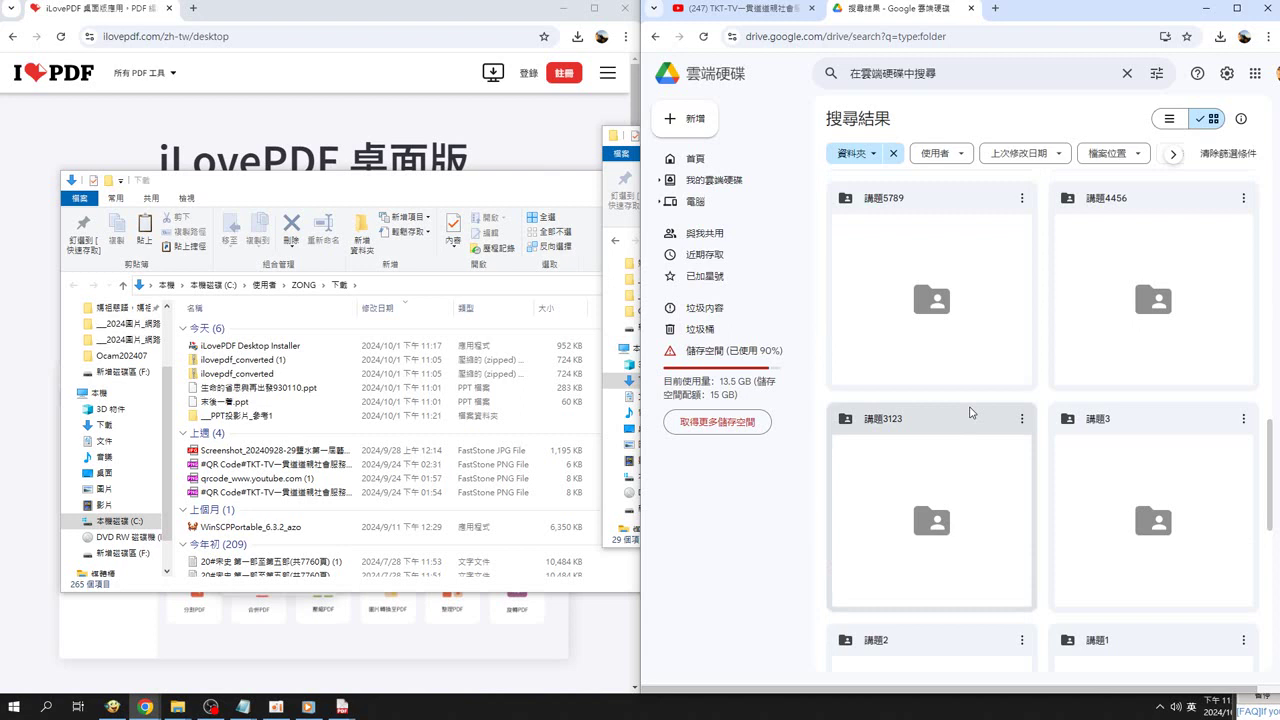
Step: Scroll the folder results until the 參考2 folder card is in view
scroll(969, 412, down, 1)
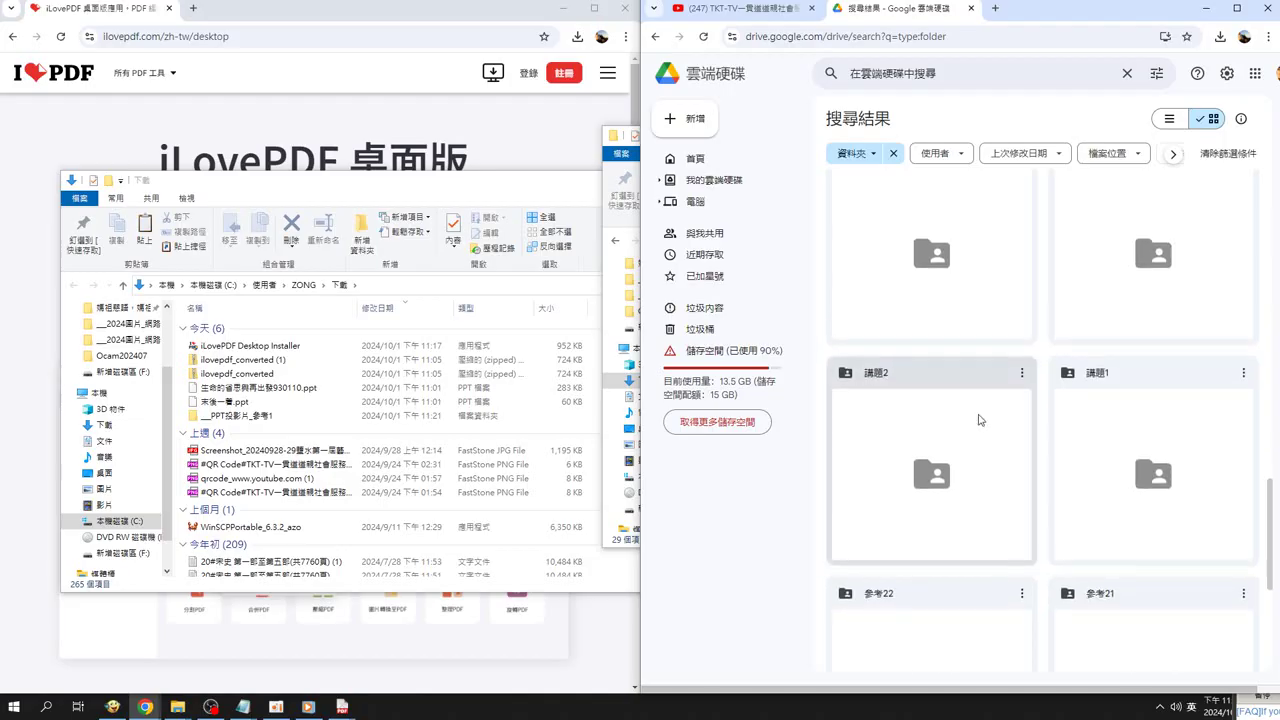
scroll(975, 416, down, 4)
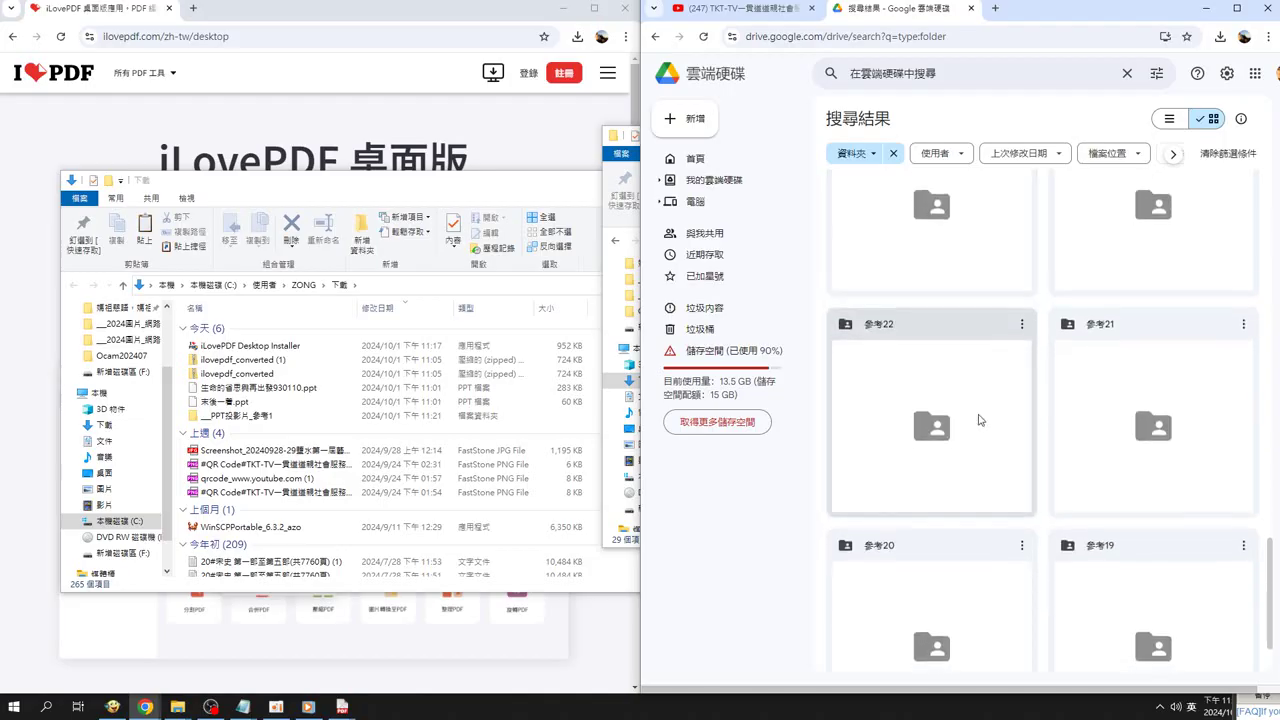
scroll(979, 420, down, 1)
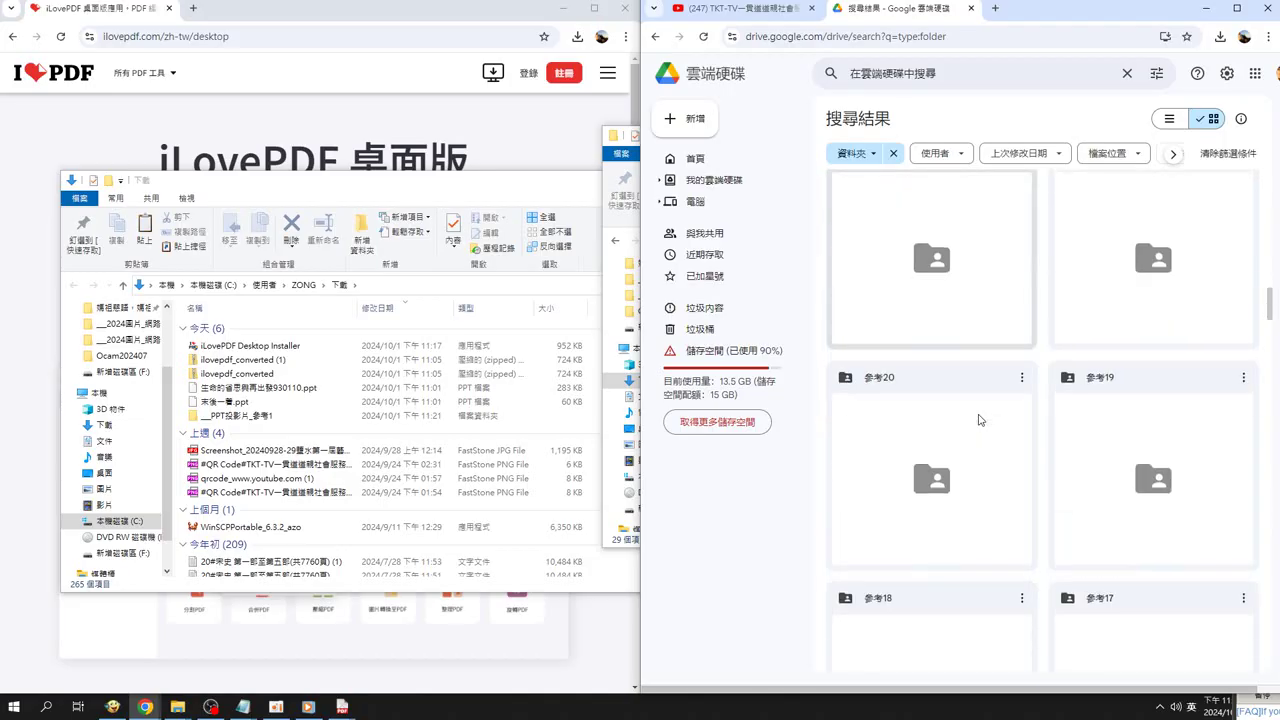
scroll(979, 420, down, 1)
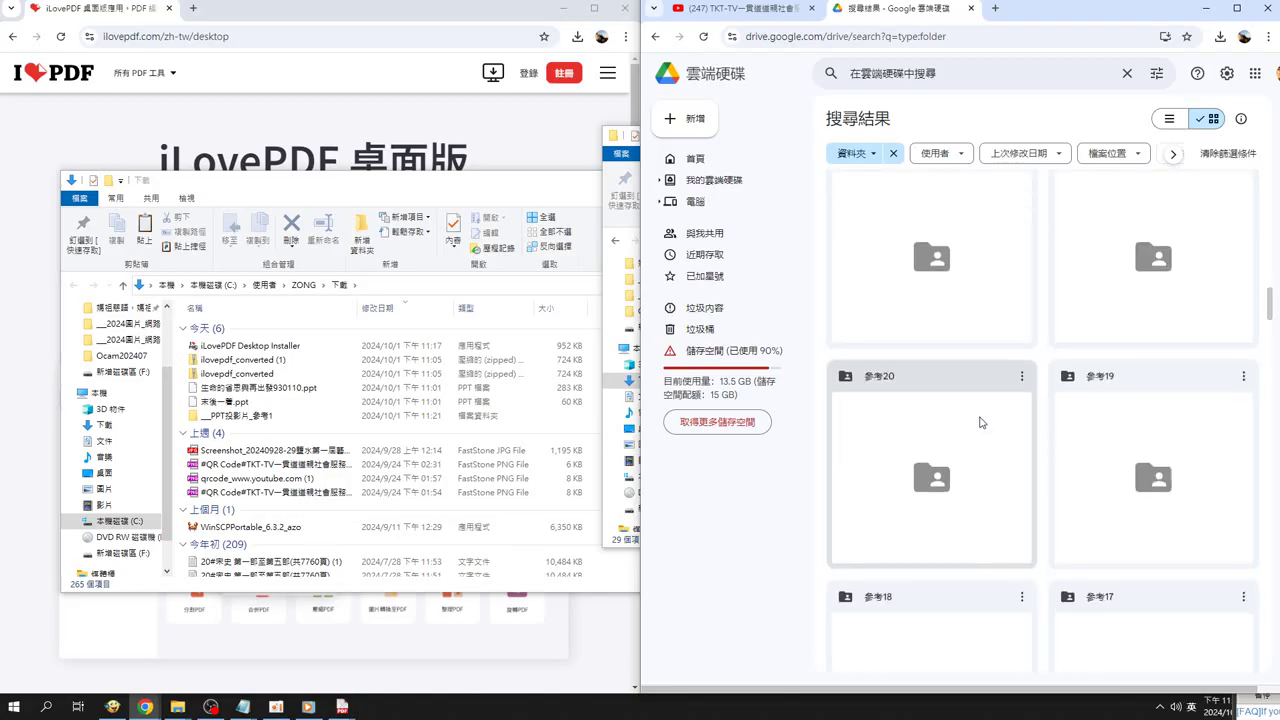
scroll(980, 424, down, 1)
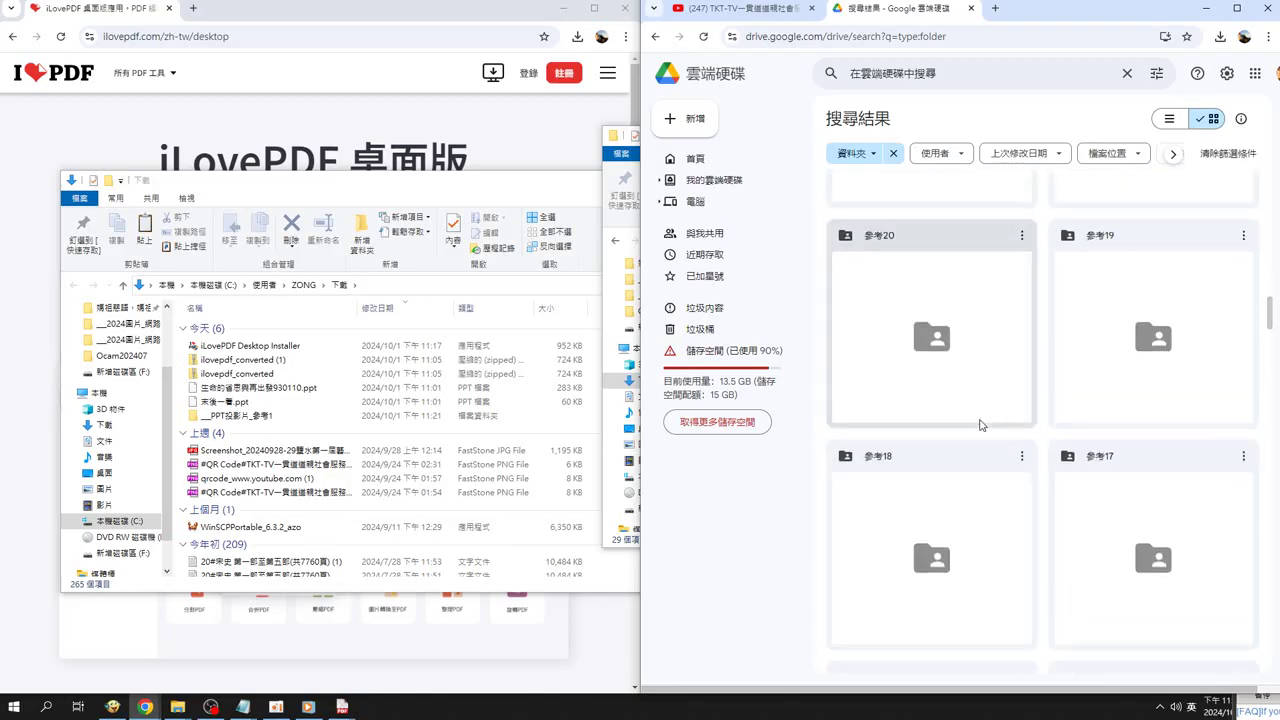
scroll(980, 424, down, 1)
scroll(980, 426, down, 1)
scroll(980, 426, down, 2)
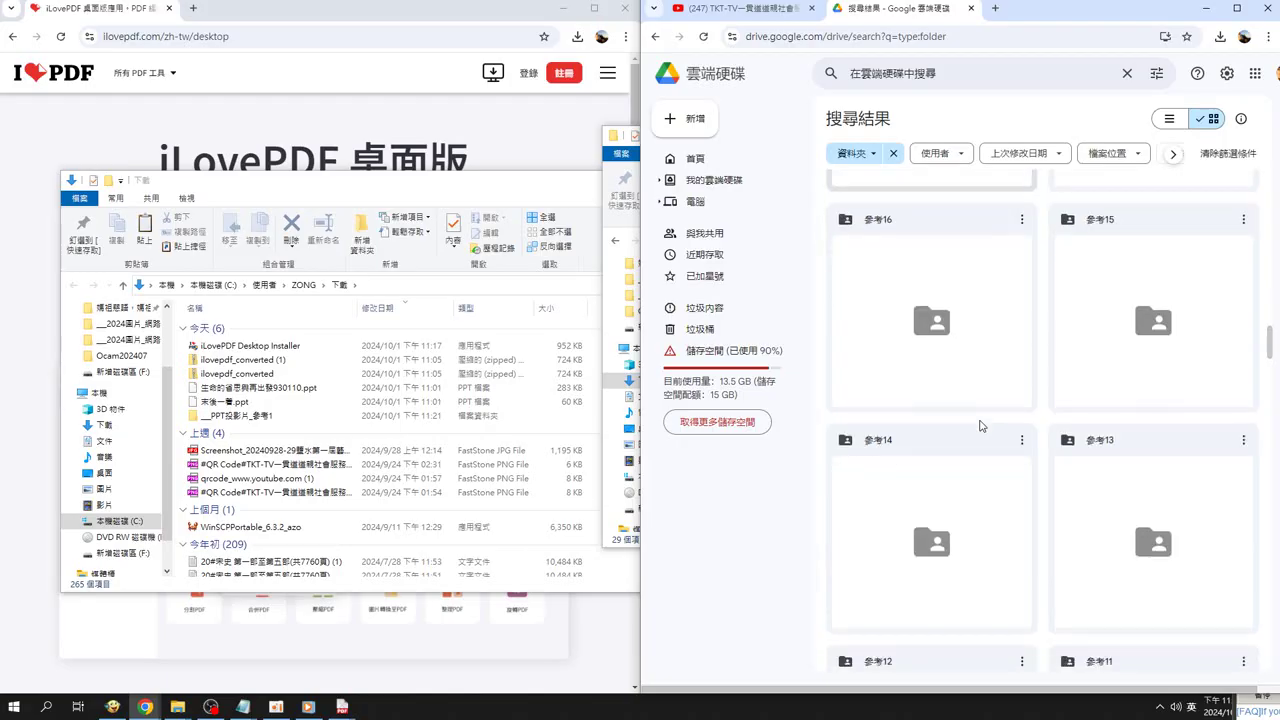
scroll(981, 428, down, 1)
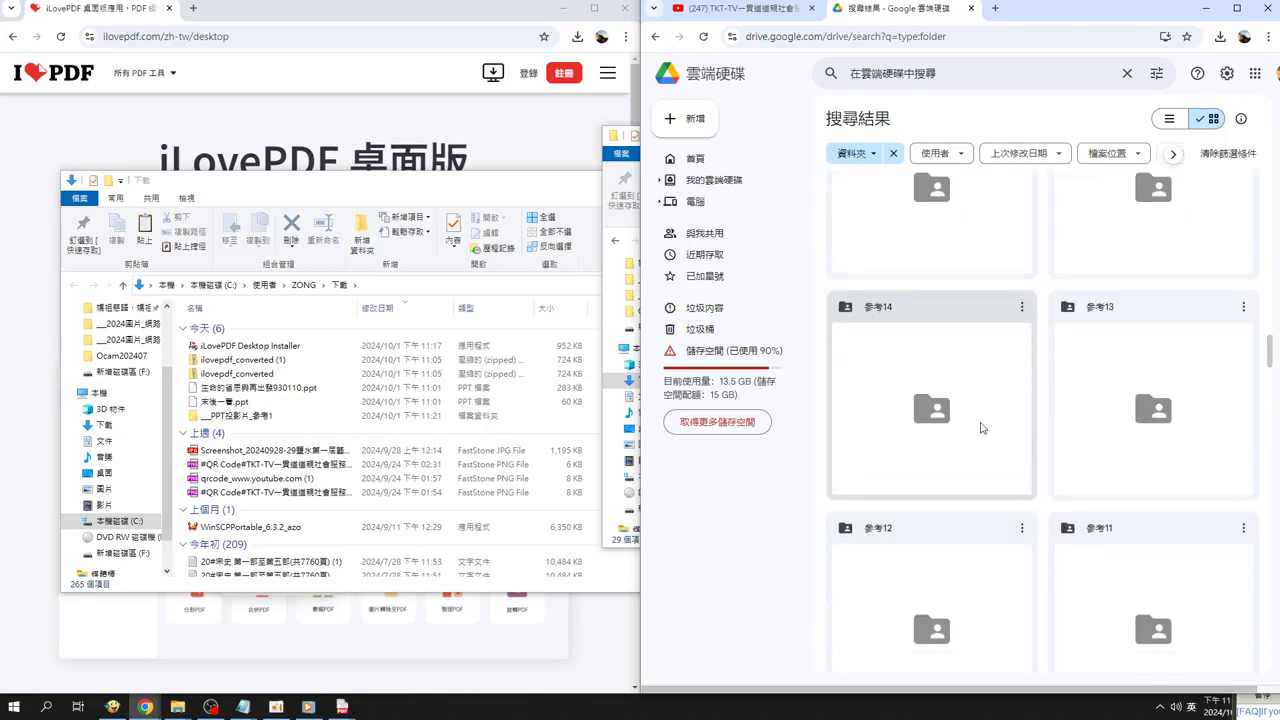
scroll(980, 427, down, 1)
scroll(982, 430, down, 1)
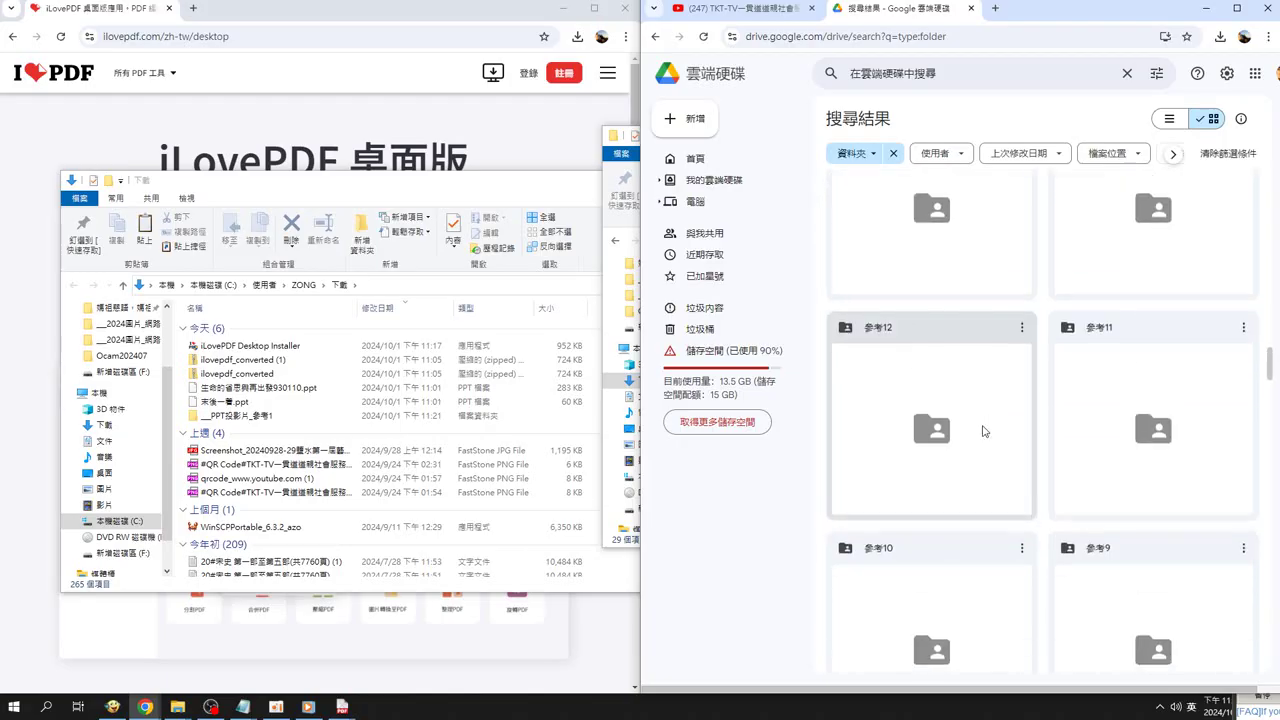
scroll(982, 431, down, 1)
scroll(982, 431, down, 1)
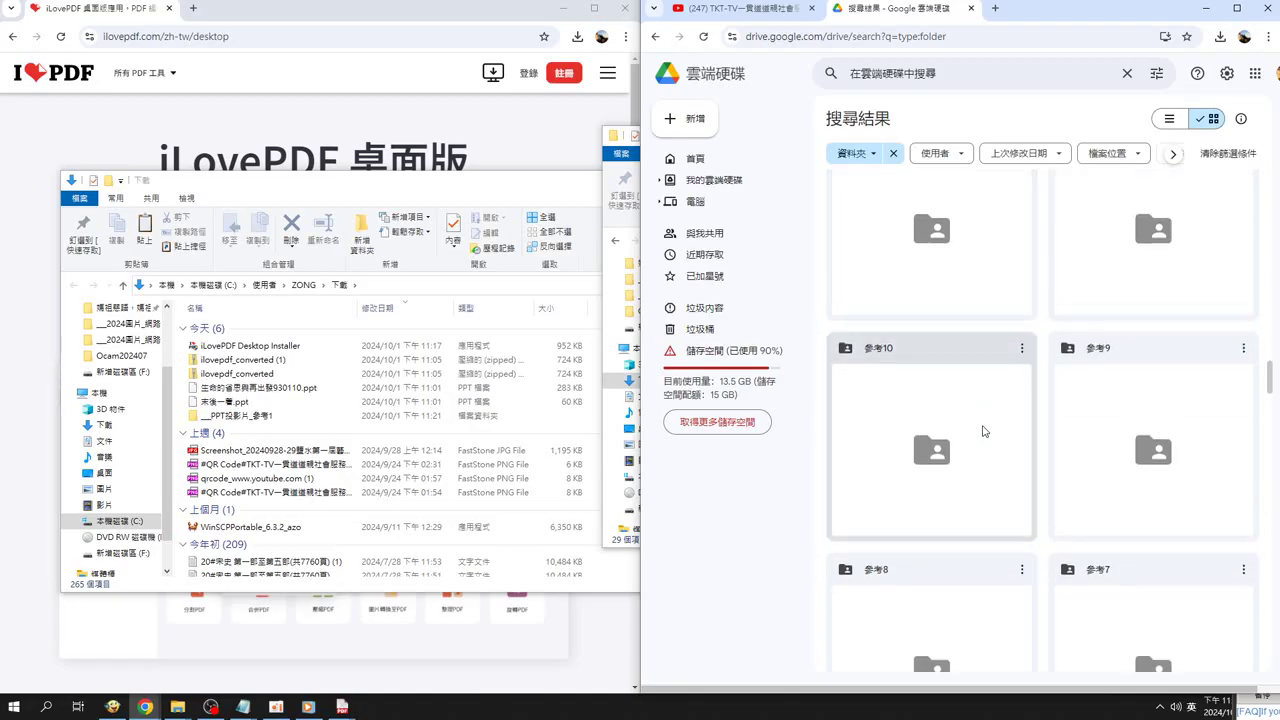
scroll(982, 431, down, 1)
scroll(984, 431, down, 1)
scroll(984, 431, down, 1)
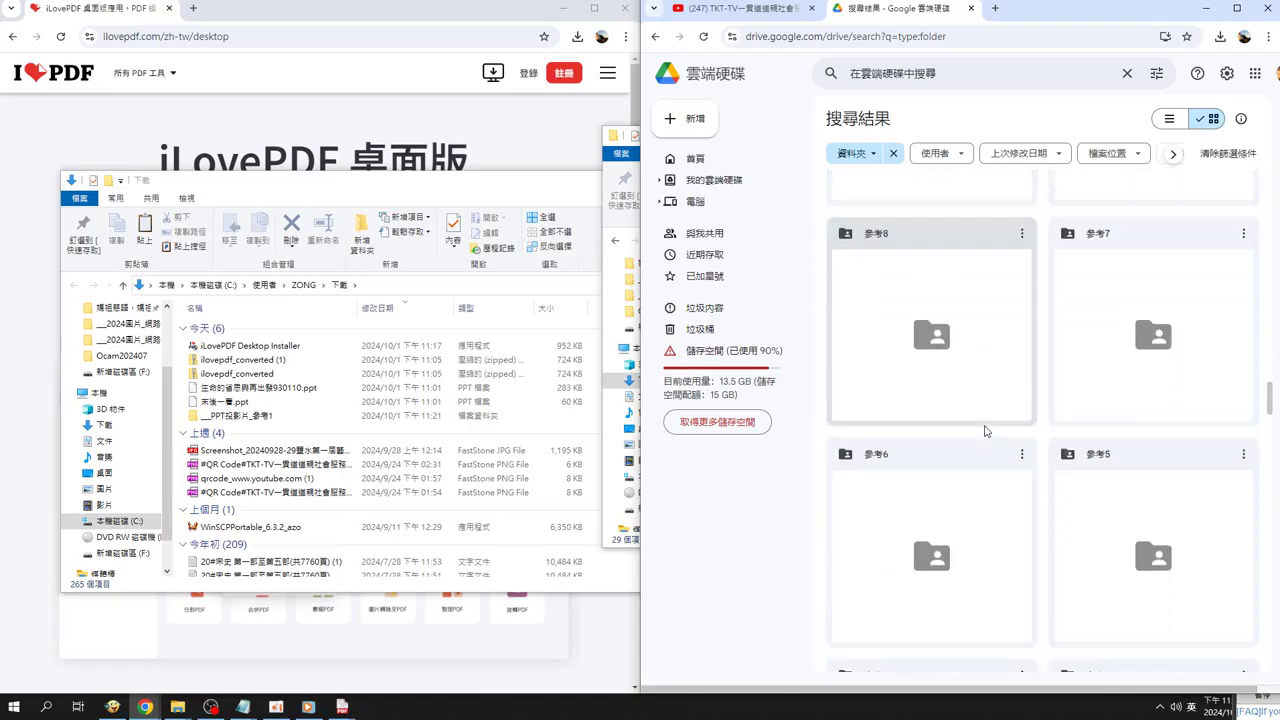
scroll(984, 431, down, 2)
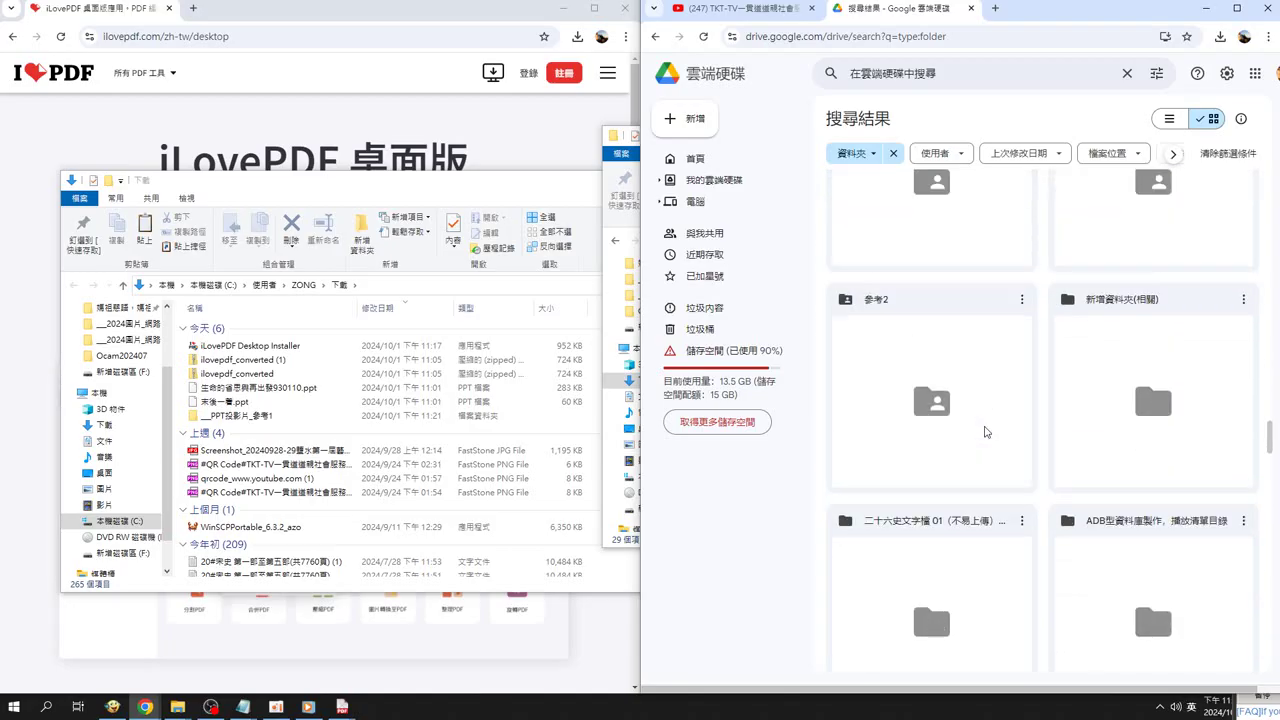
scroll(984, 431, down, 3)
scroll(984, 431, down, 1)
scroll(984, 431, up, 1)
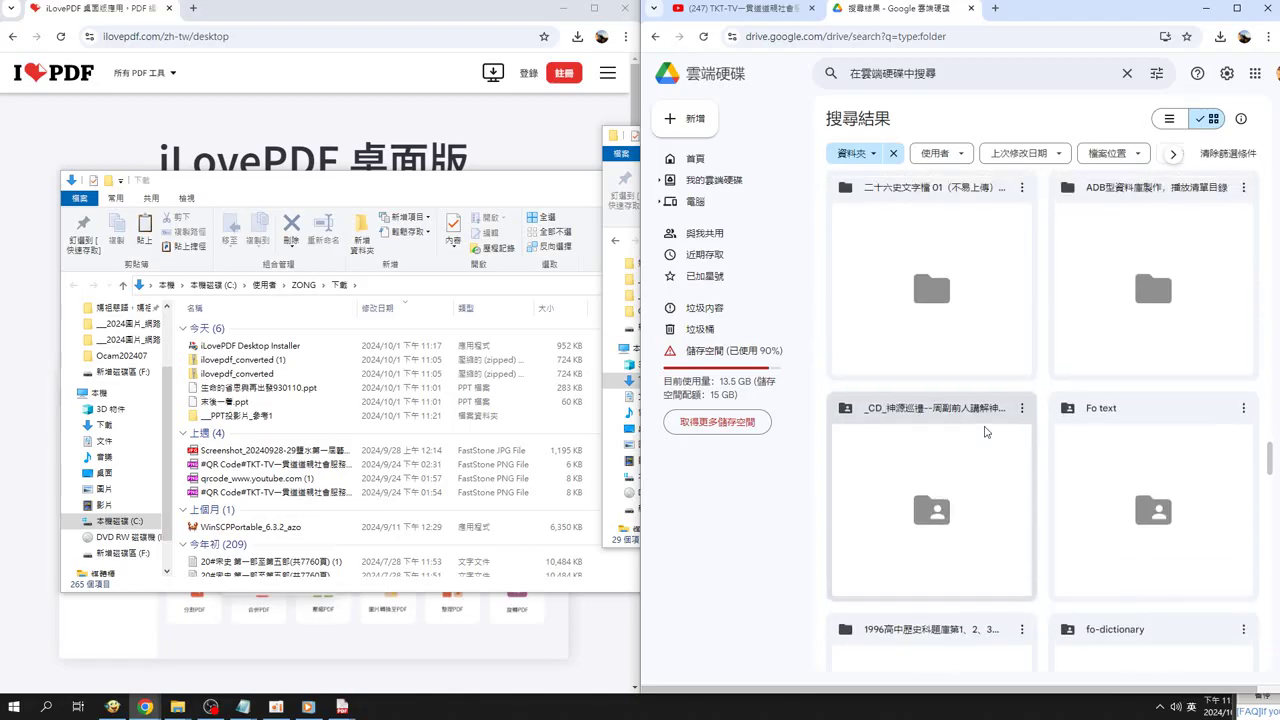
scroll(984, 431, up, 2)
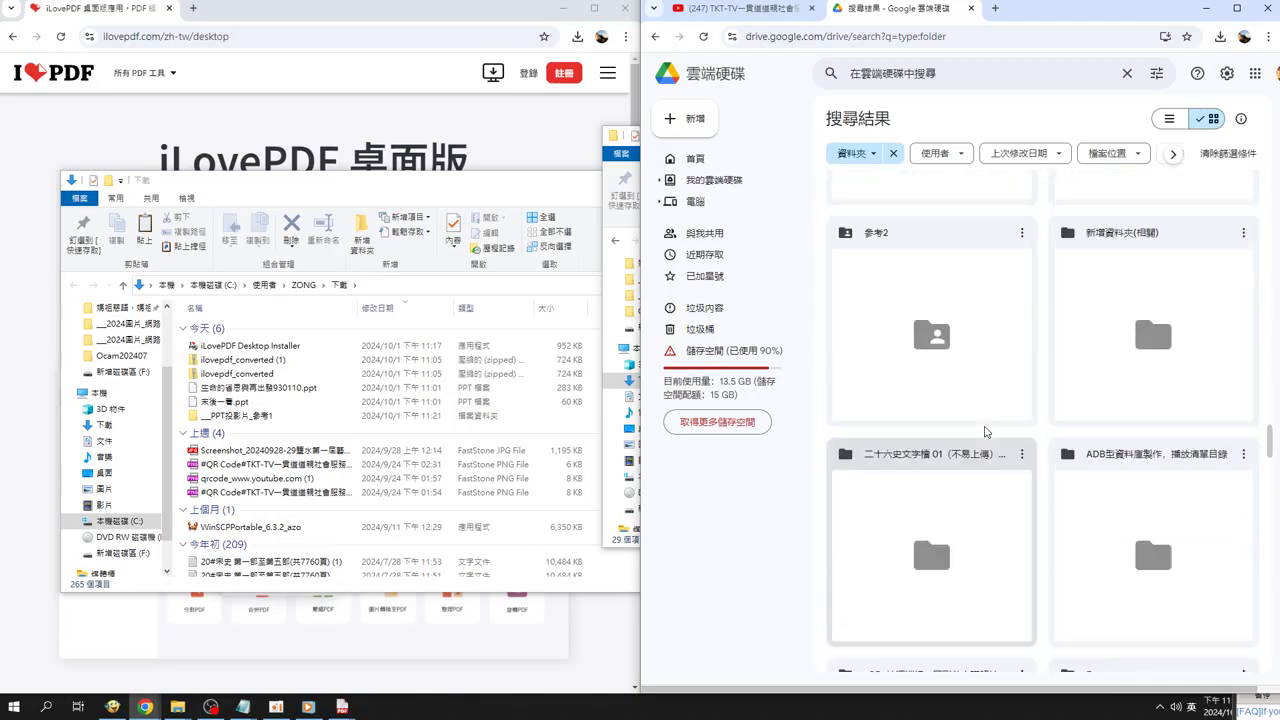
scroll(1017, 416, down, 1)
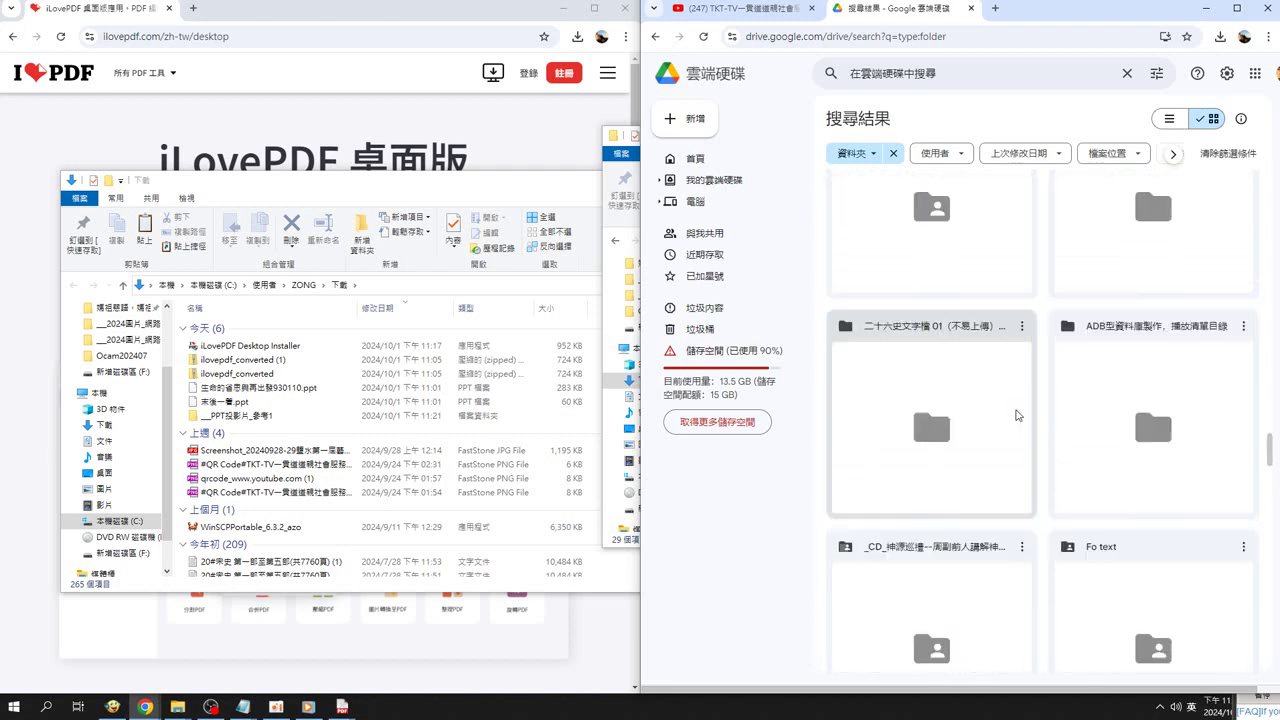
scroll(1020, 405, up, 1)
scroll(1027, 380, up, 2)
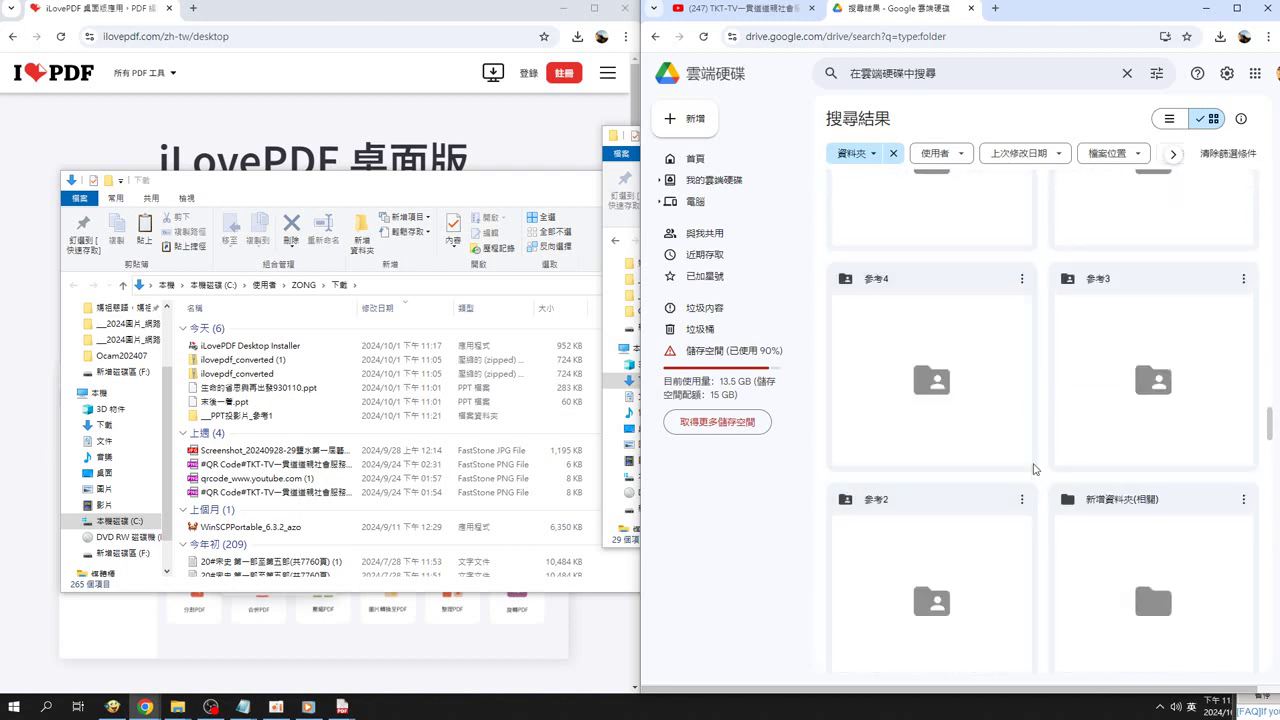
Step: Download the 參考2 folder with 下載 and reveal the finished zip in Downloads
click(1024, 499)
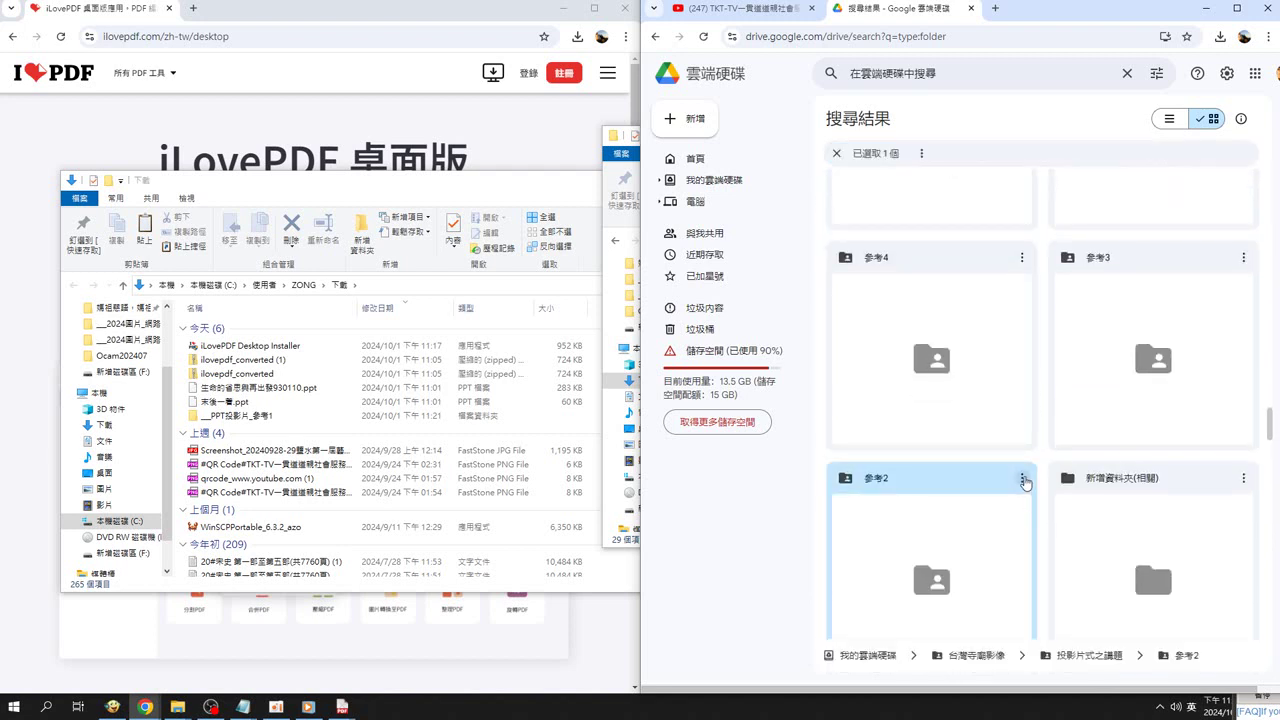
click(1022, 479)
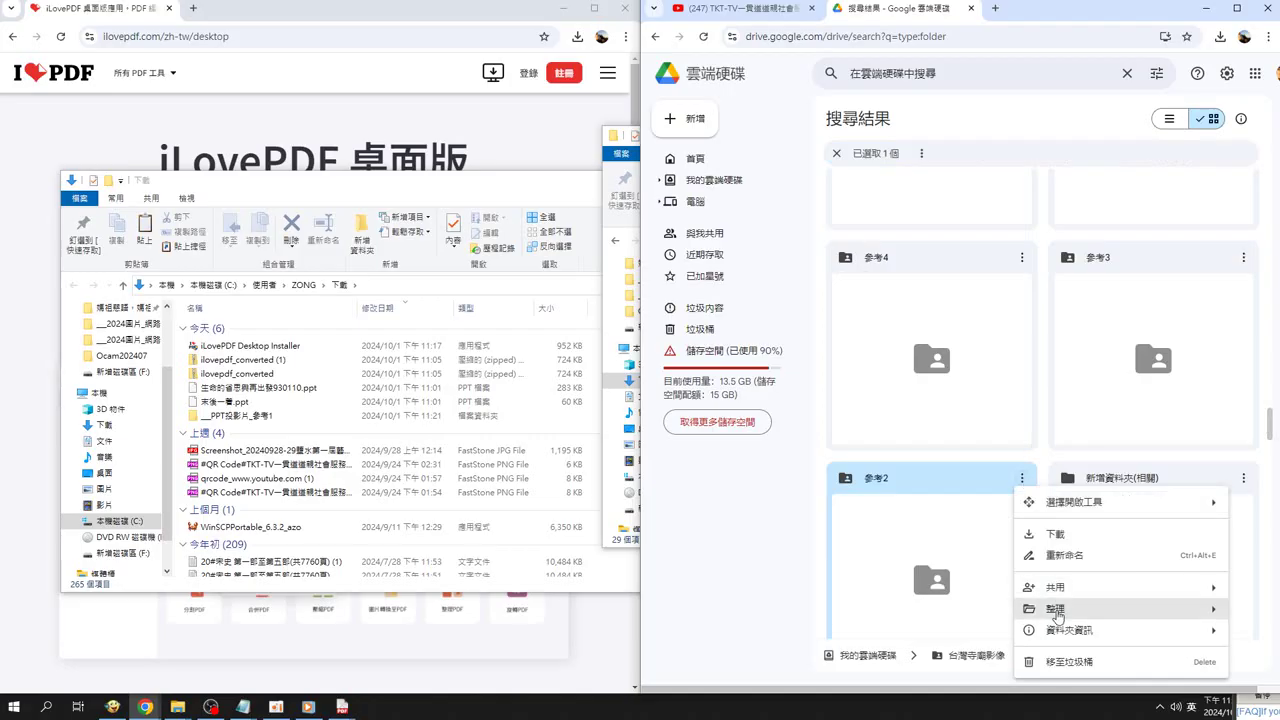
click(1055, 537)
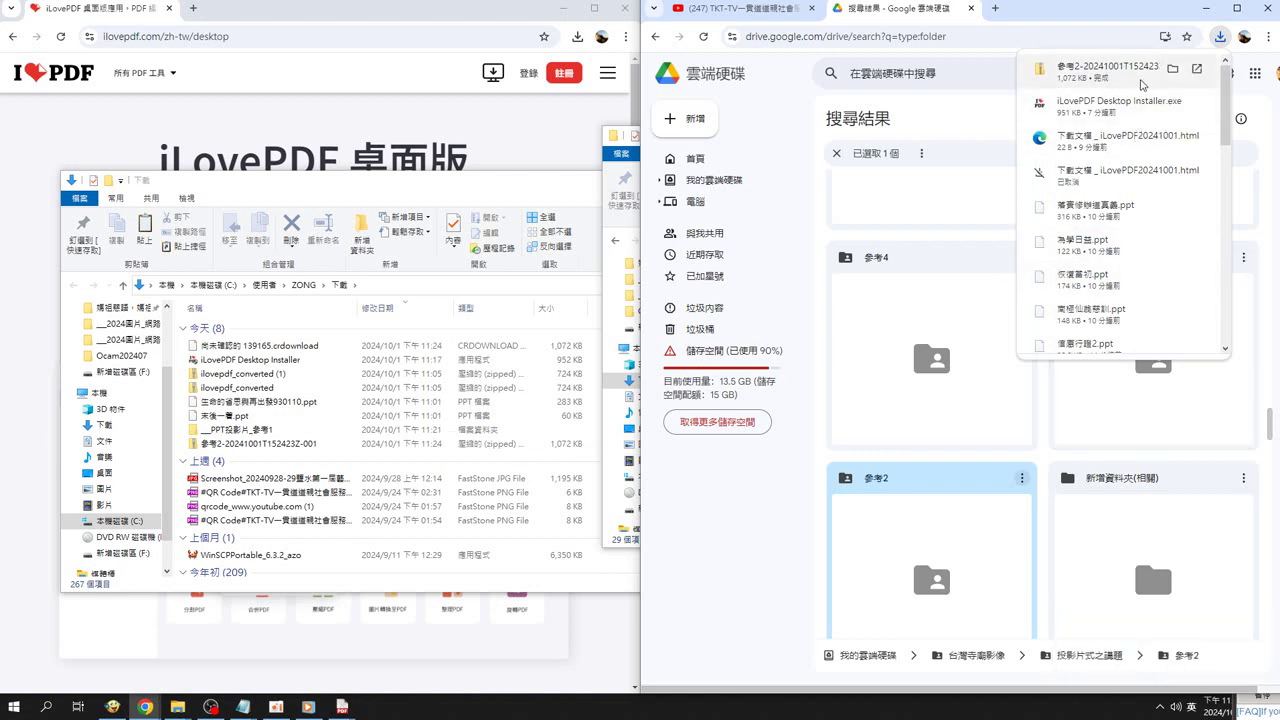
click(1172, 68)
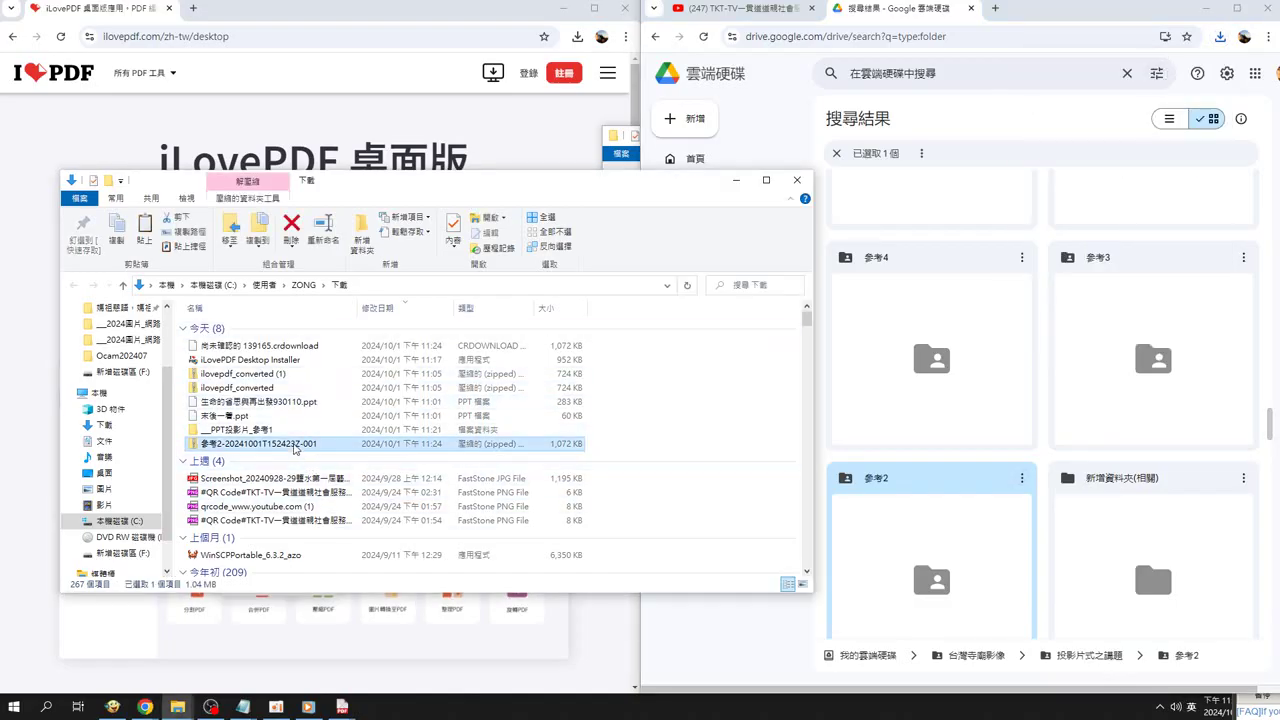
mouse_move(258, 443)
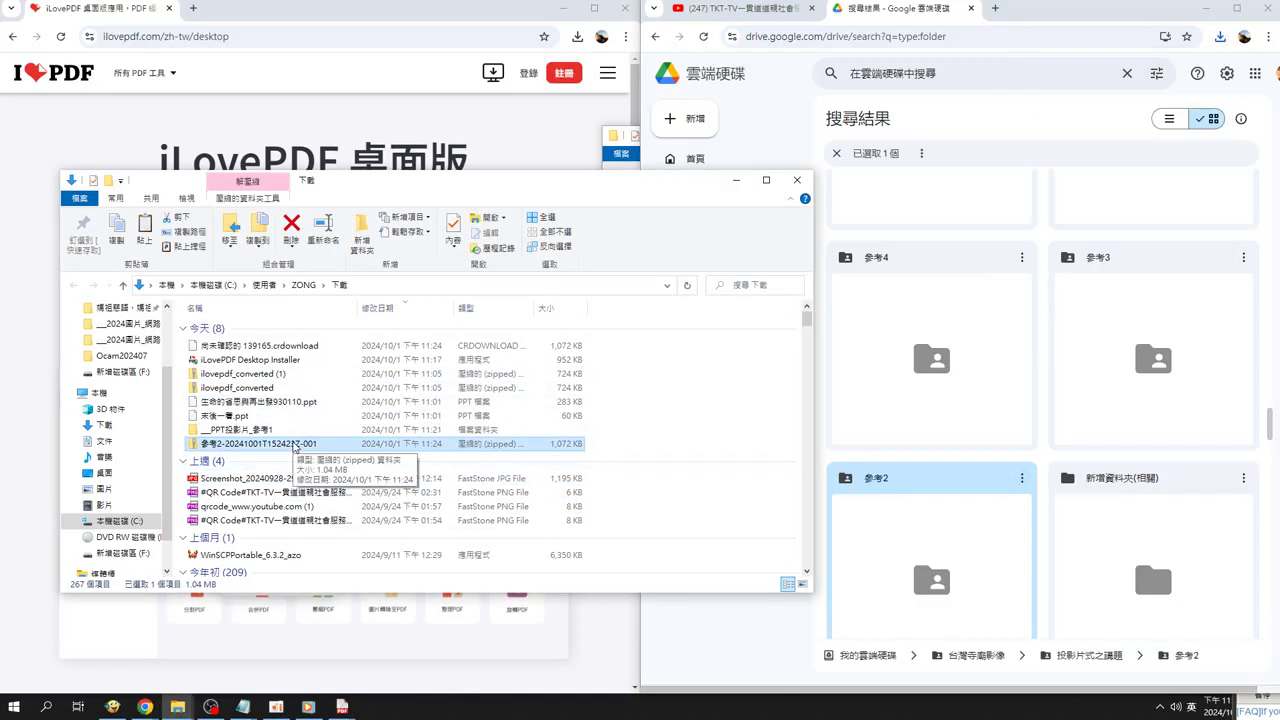
Step: Open the 參考2 zip, enter its 參考2 folder, and scroll through the 27 PPT files
double_click(294, 444)
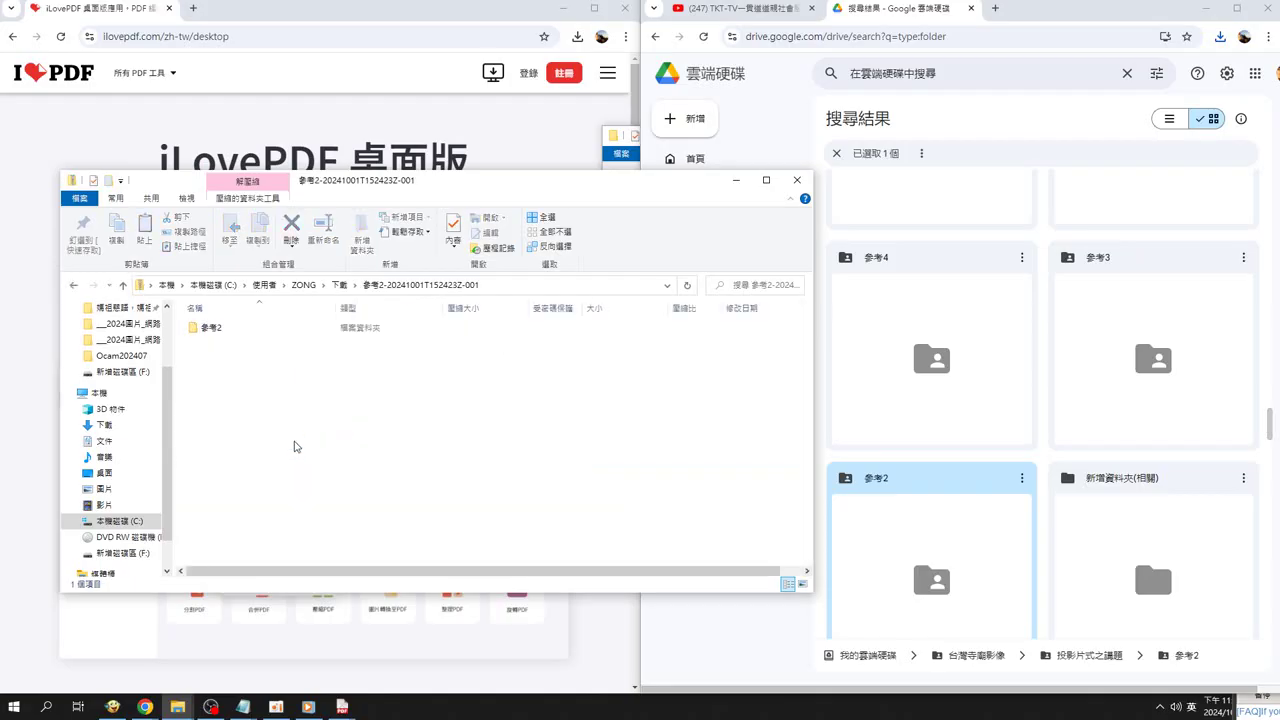
click(212, 328)
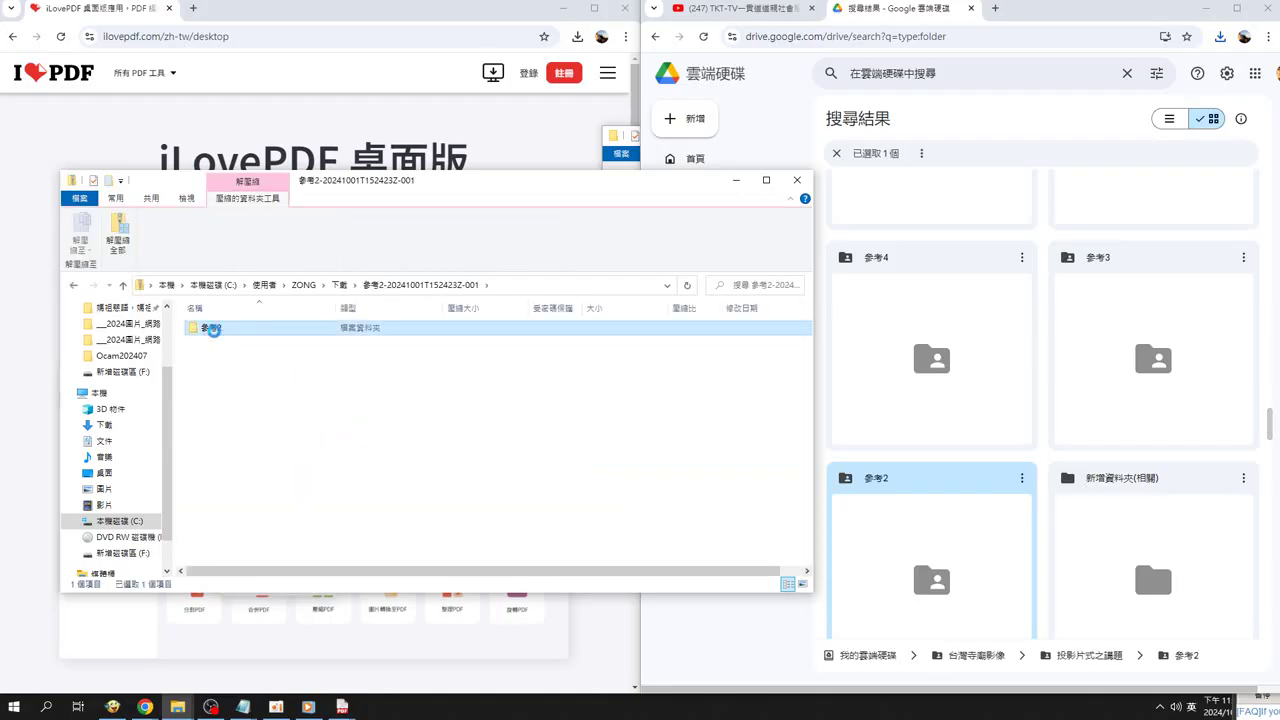
scroll(322, 455, down, 3)
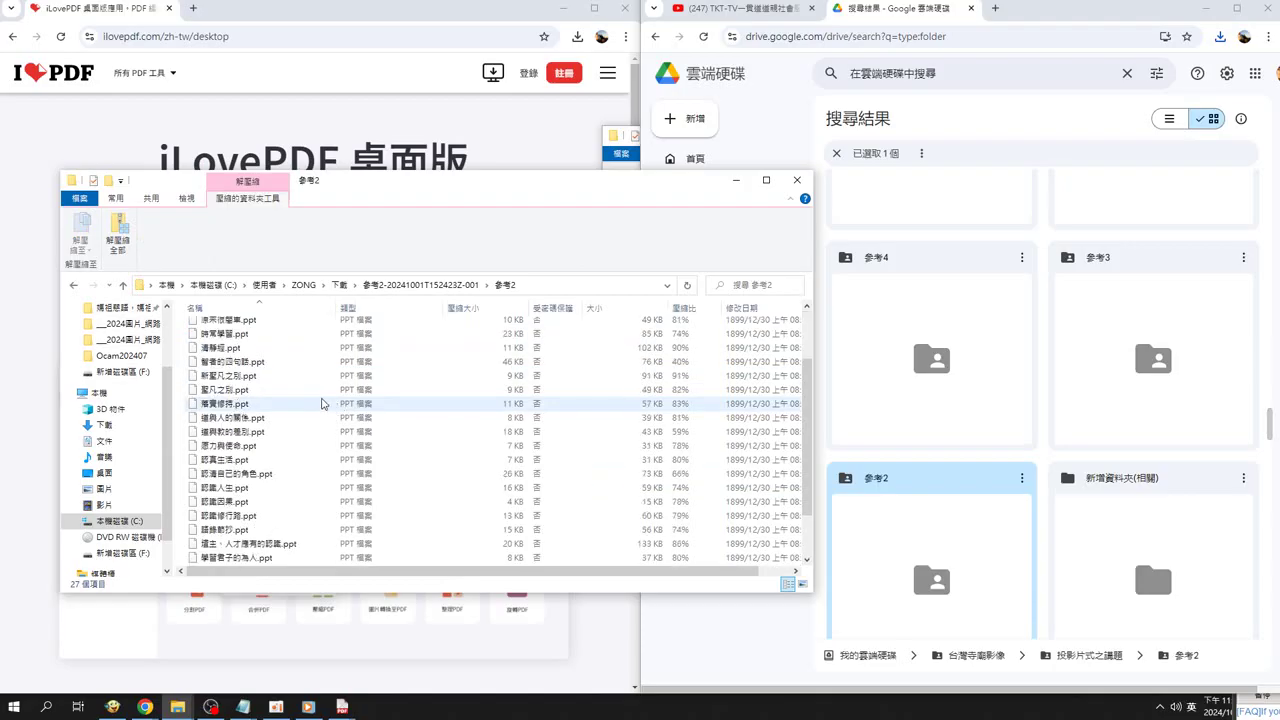
scroll(322, 455, down, 3)
scroll(322, 455, down, 2)
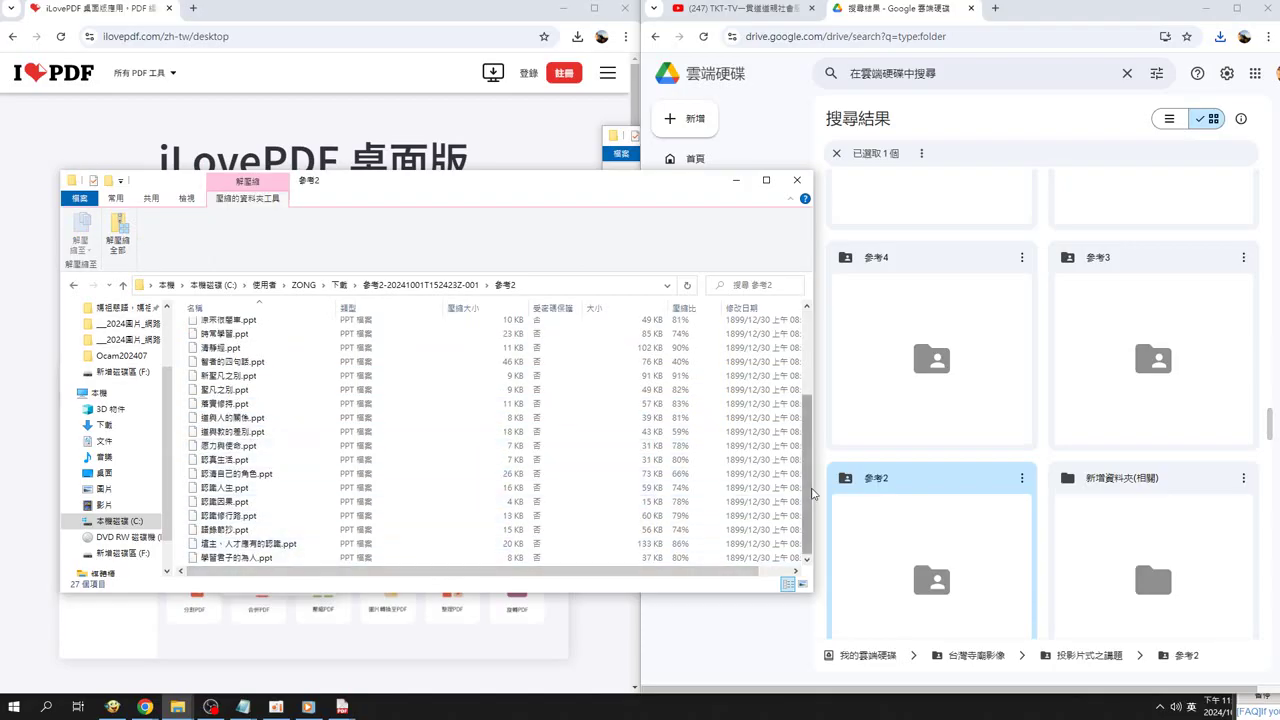
drag(808, 502, 813, 375)
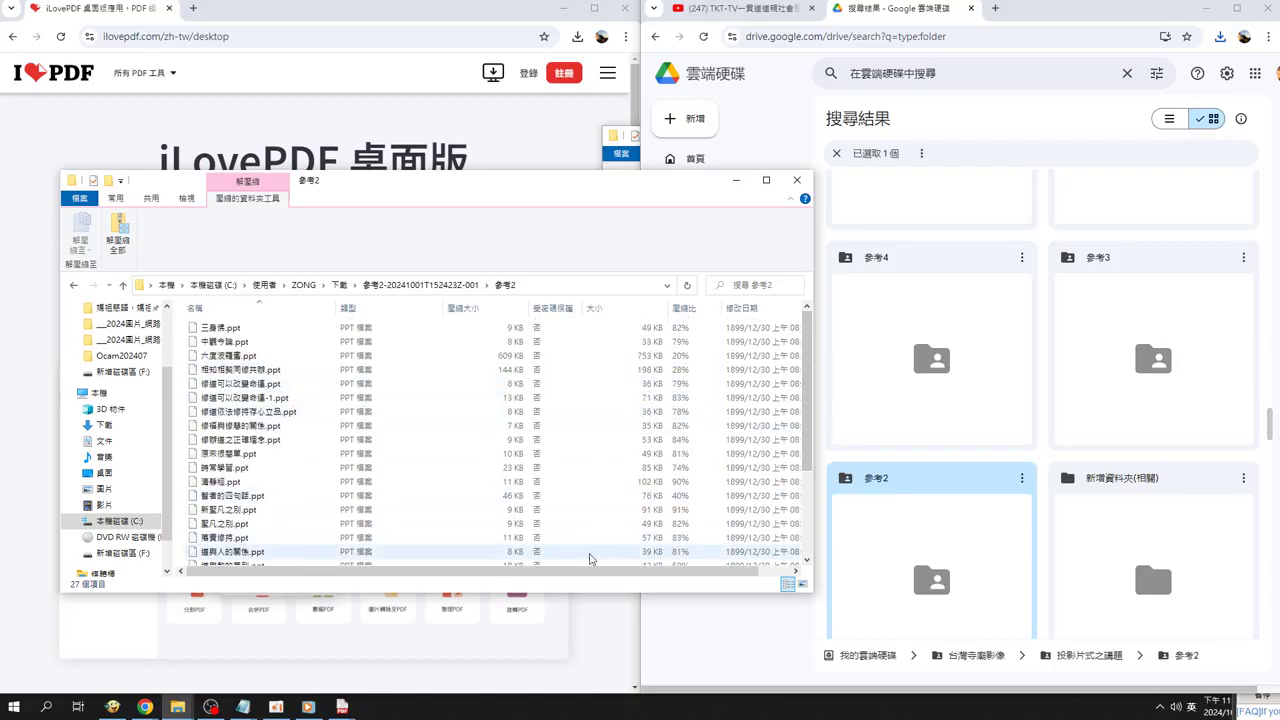
click(278, 707)
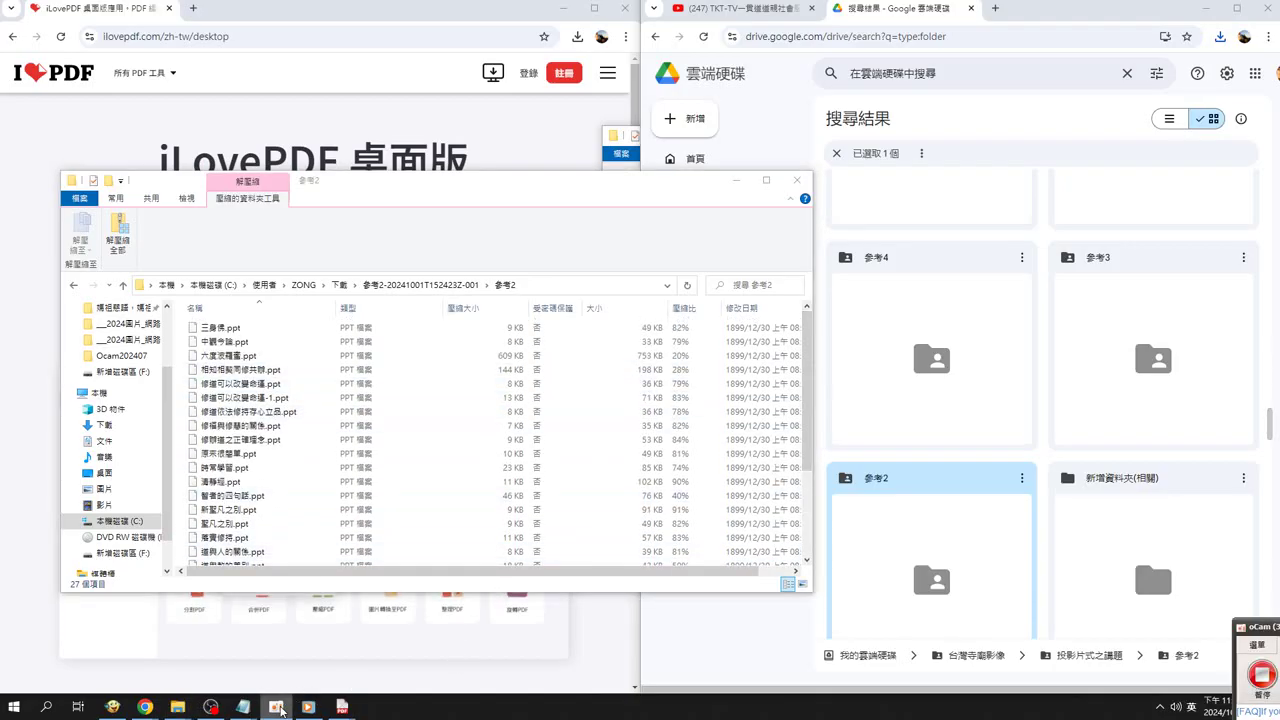